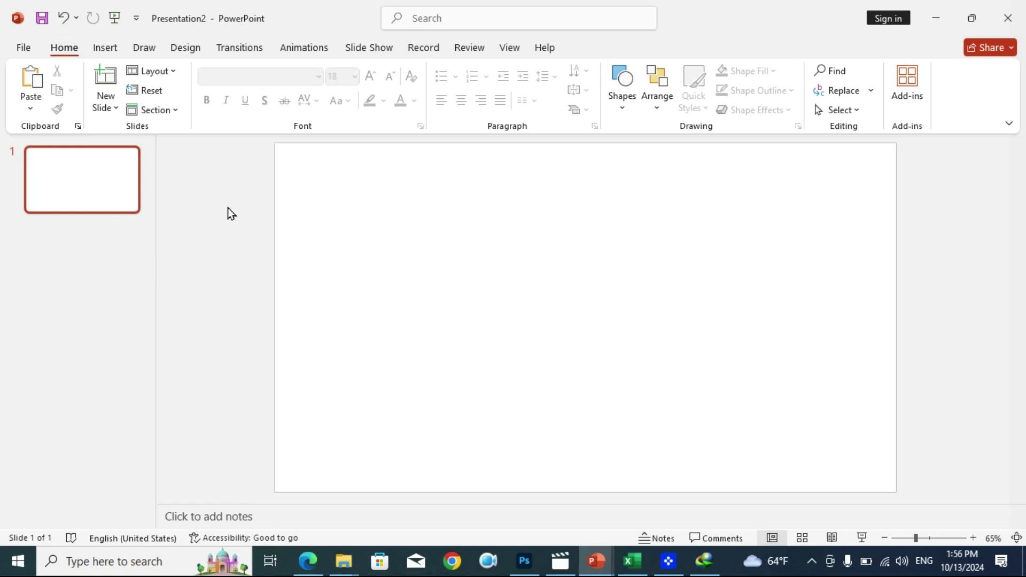
pyautogui.click(106, 107)
pyautogui.click(132, 156)
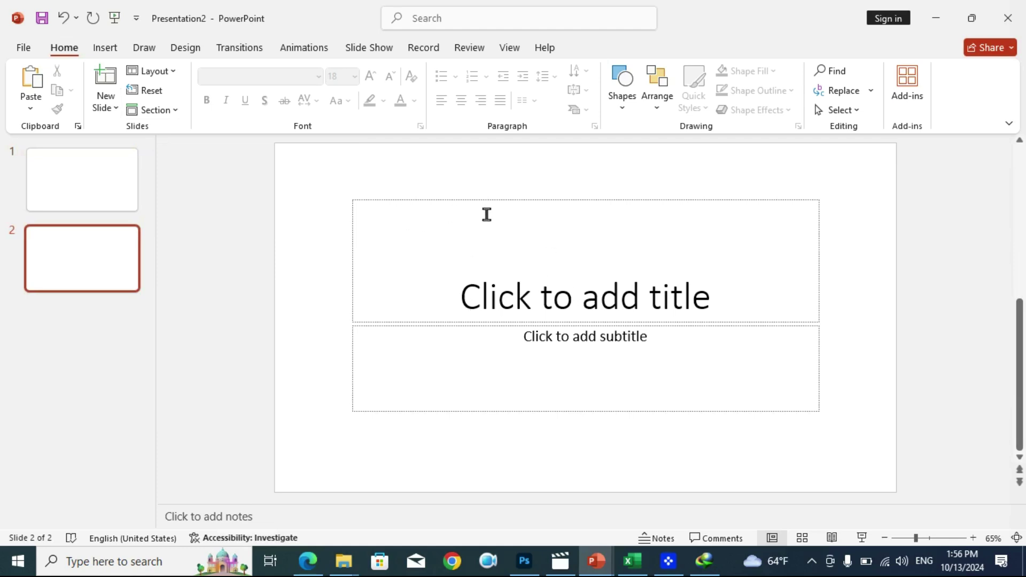
pyautogui.click(454, 201)
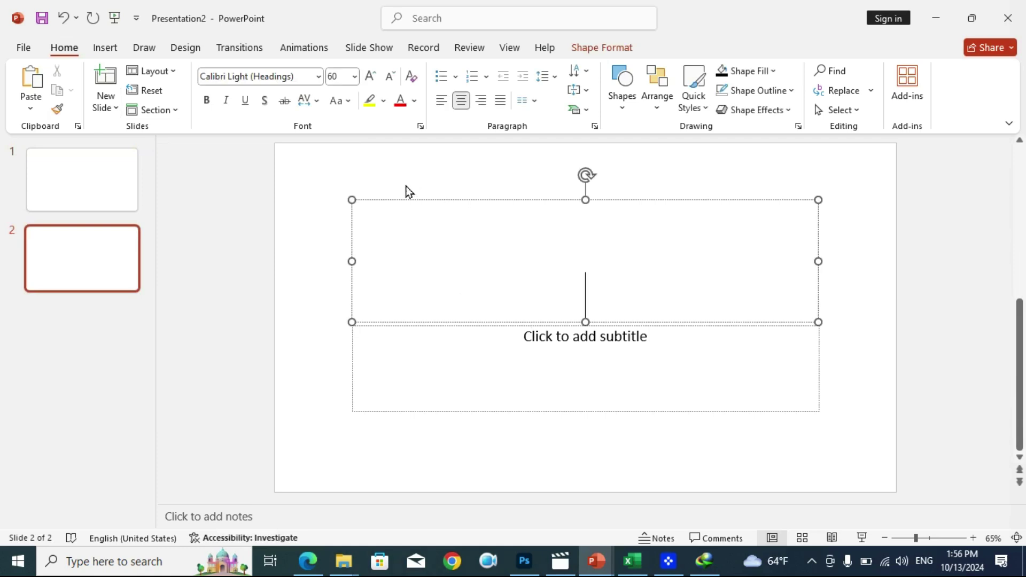
pyautogui.click(169, 75)
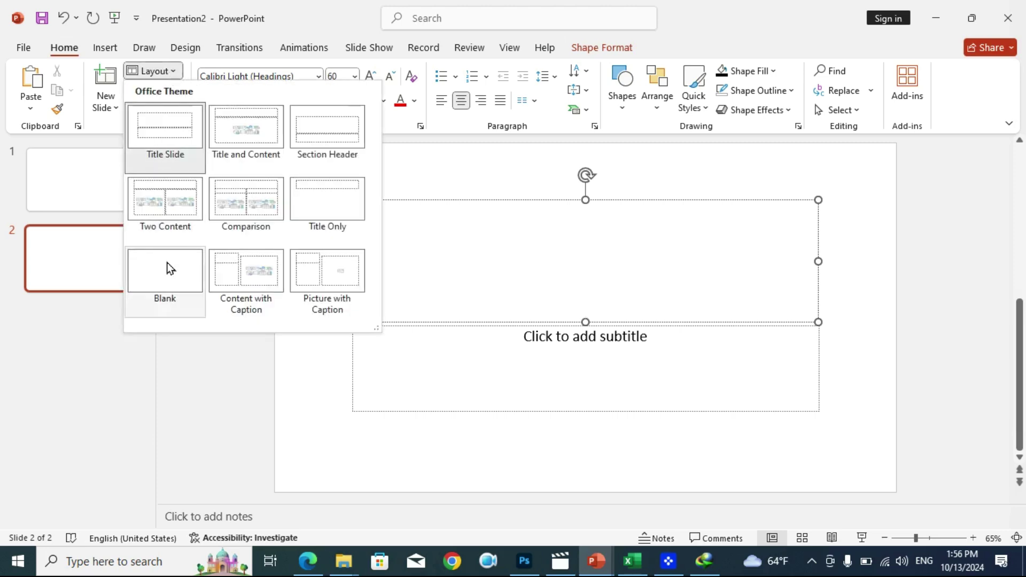
pyautogui.click(180, 270)
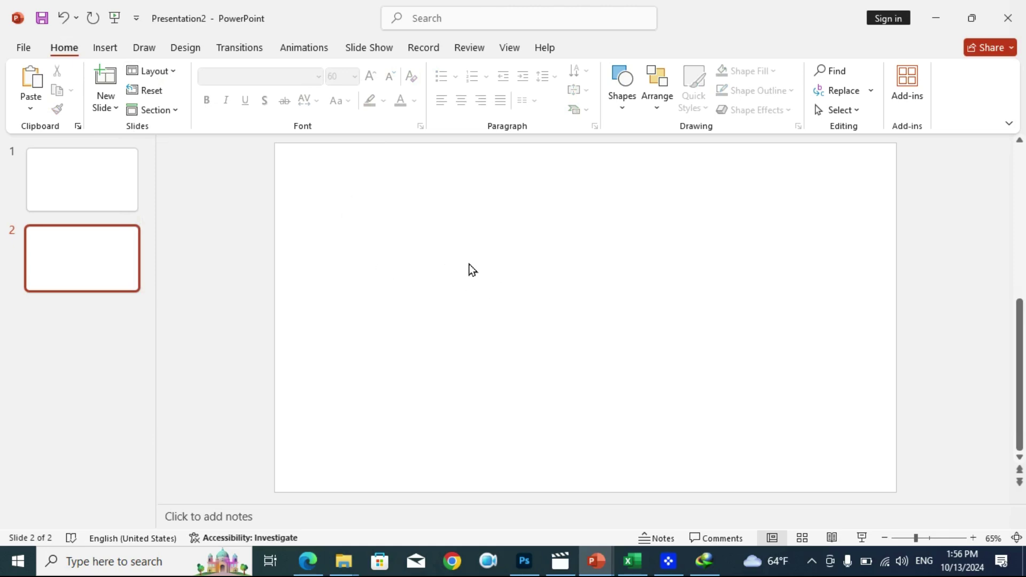
pyautogui.click(78, 175)
pyautogui.click(85, 241)
pyautogui.press('Delete')
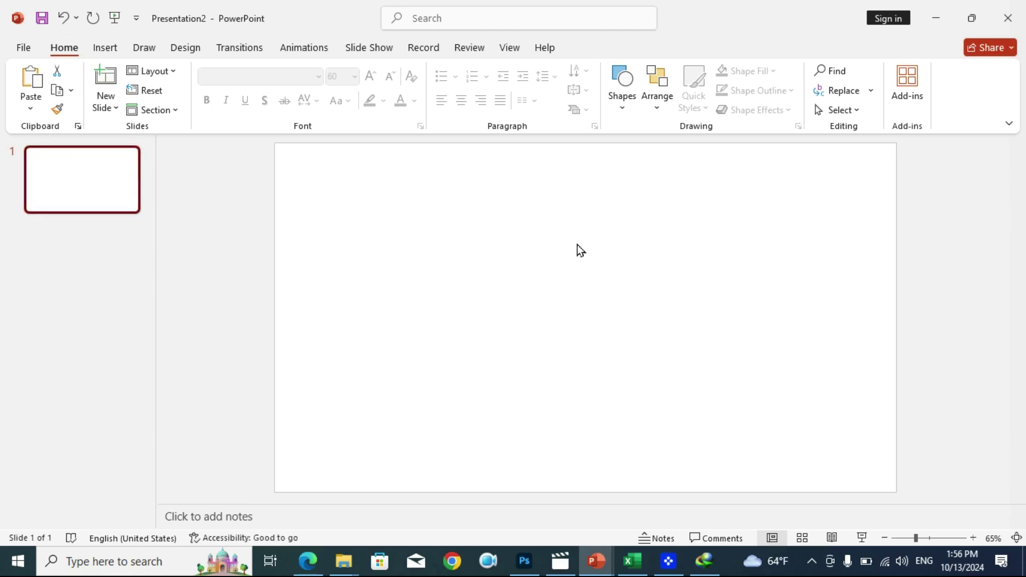
pyautogui.click(106, 49)
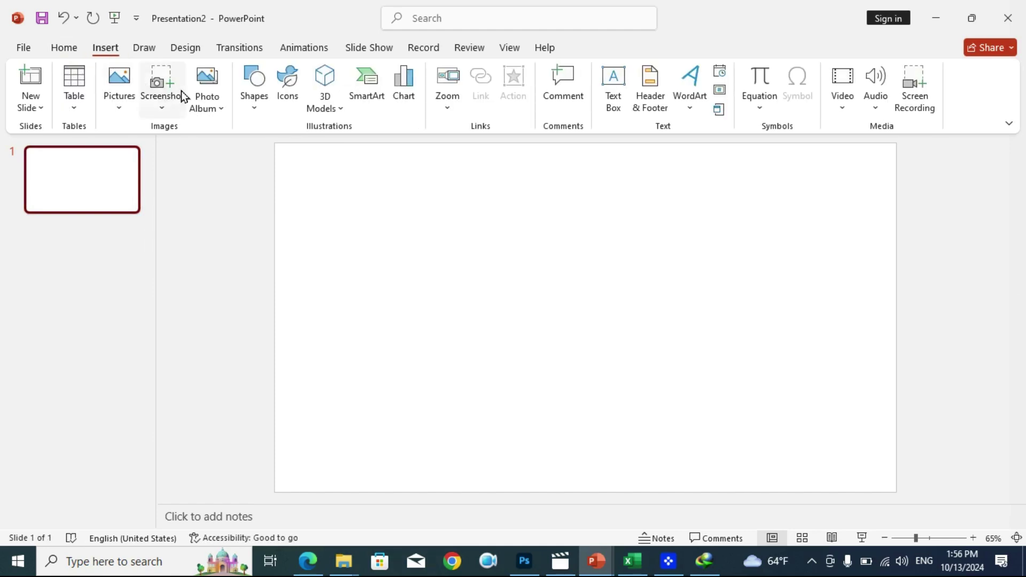
# Step: Draw a rectangle from corner to corner so it covers the whole 7.5 × 13.33 inch slide
pyautogui.click(256, 109)
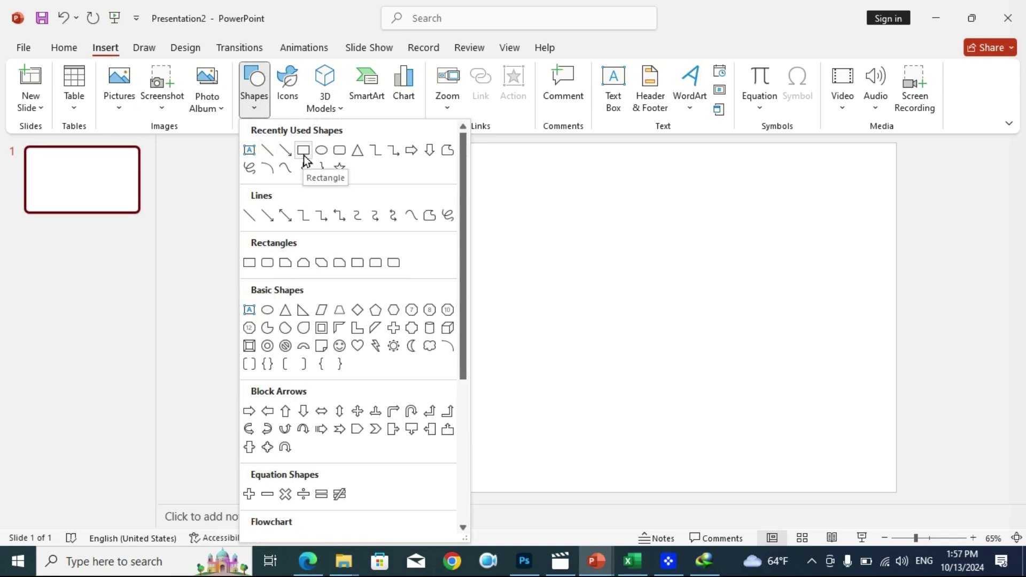
pyautogui.click(303, 150)
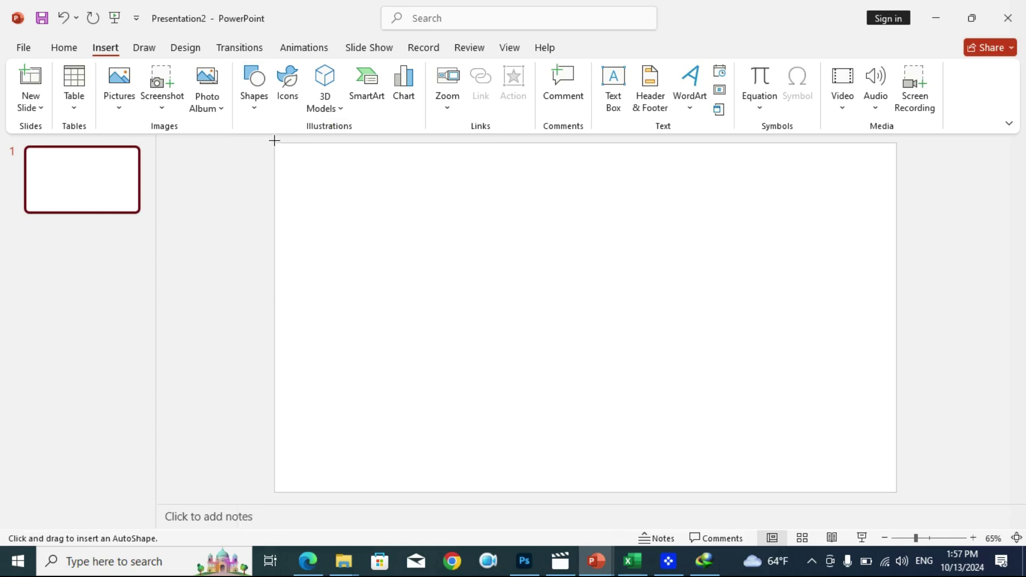
pyautogui.moveTo(274, 143)
pyautogui.mouseDown()
pyautogui.moveTo(379, 385)
pyautogui.moveTo(497, 453)
pyautogui.moveTo(700, 483)
pyautogui.moveTo(896, 492)
pyautogui.mouseUp()
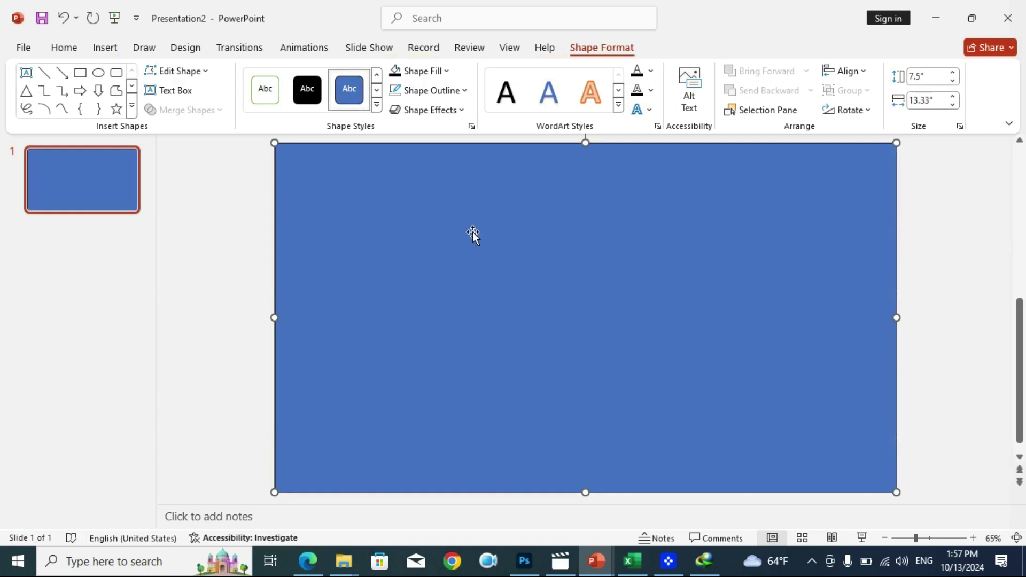
# Step: Give the full-slide rectangle a solid Black fill and No Outline
pyautogui.click(446, 73)
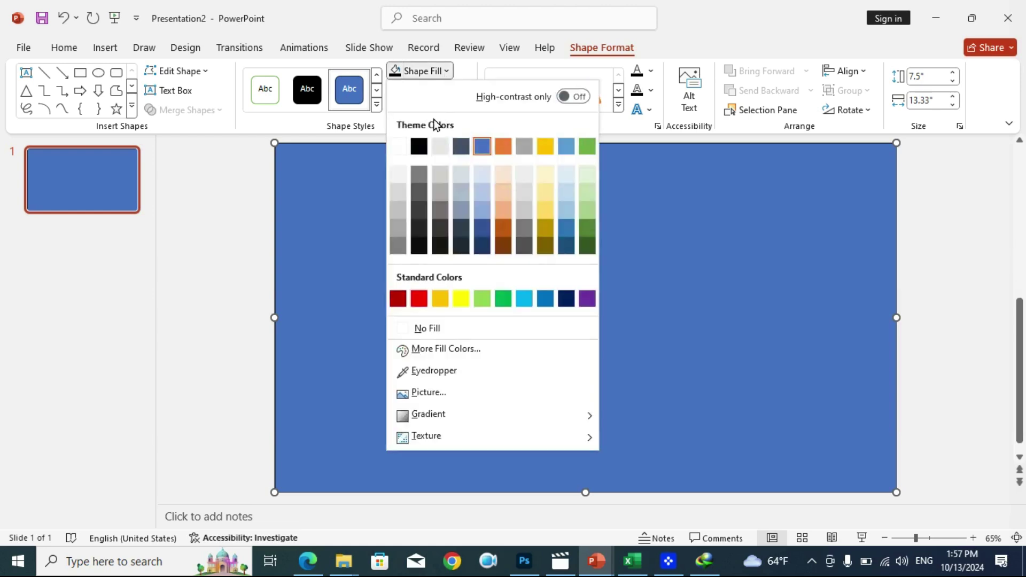
pyautogui.click(422, 146)
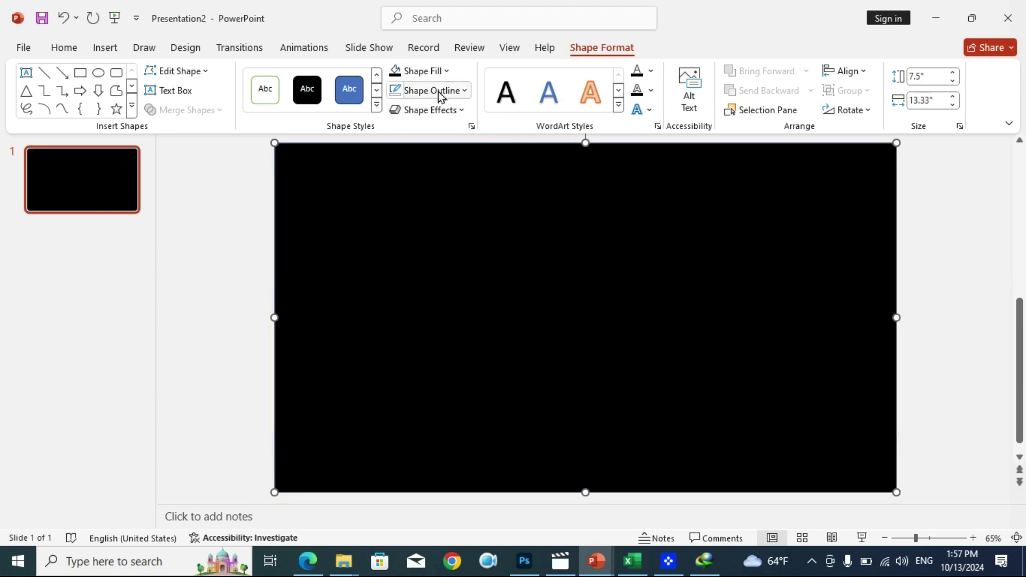
pyautogui.click(464, 91)
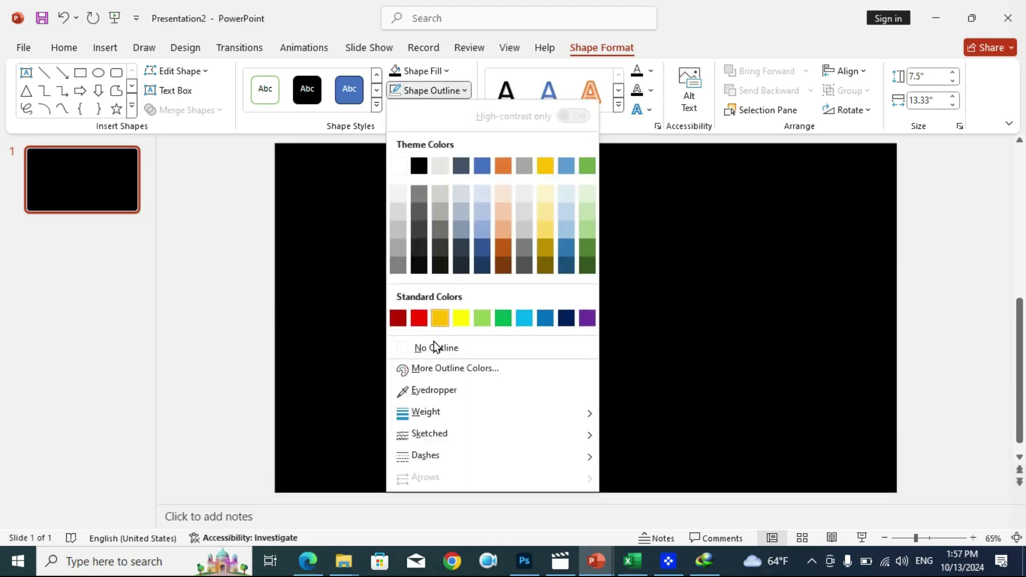
pyautogui.click(417, 351)
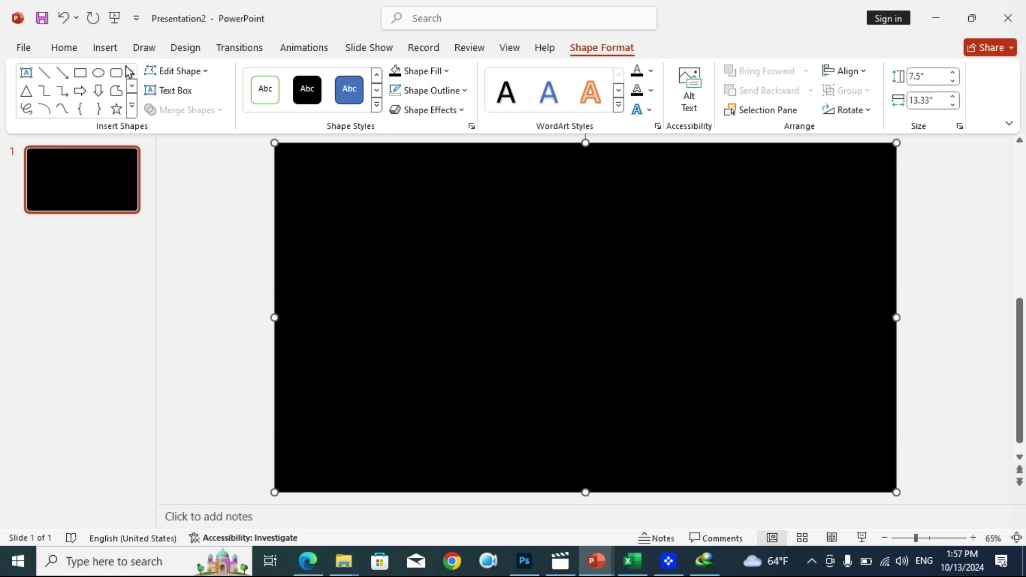
pyautogui.click(110, 49)
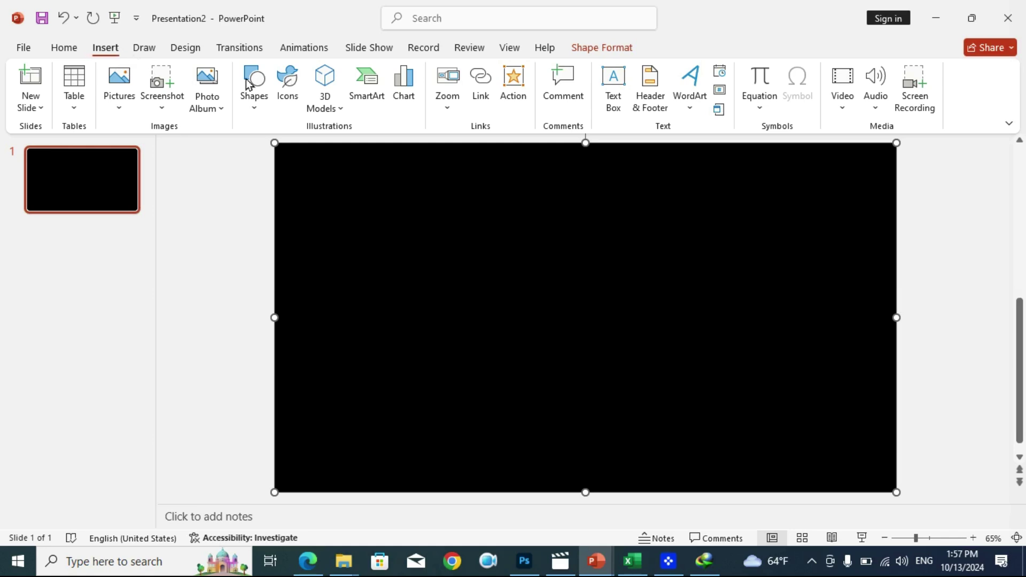
# Step: Add 'Fill: Gray, Accent color 3; Sharp Bevel' WordArt reading PEACE
pyautogui.click(691, 109)
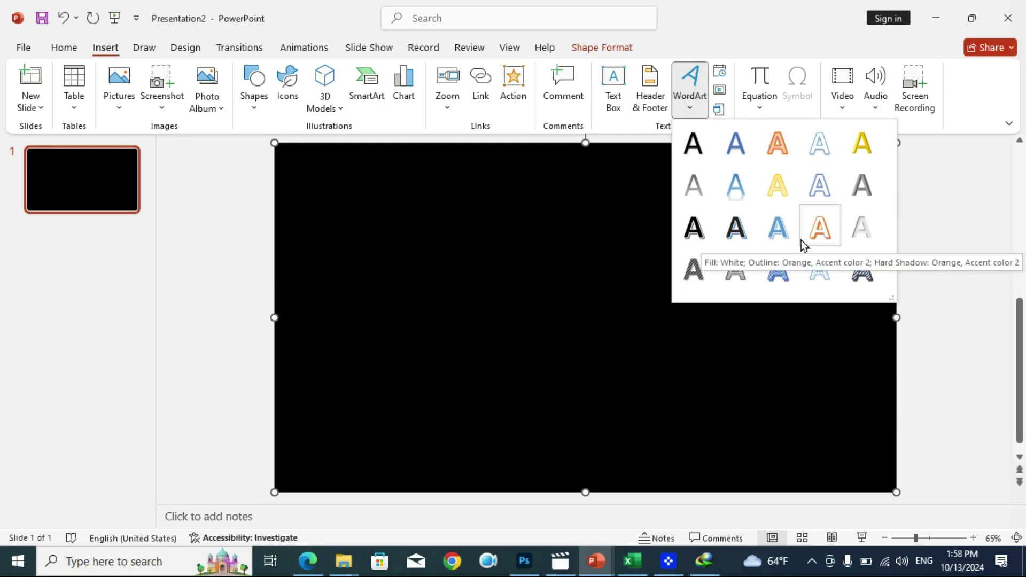
pyautogui.click(861, 191)
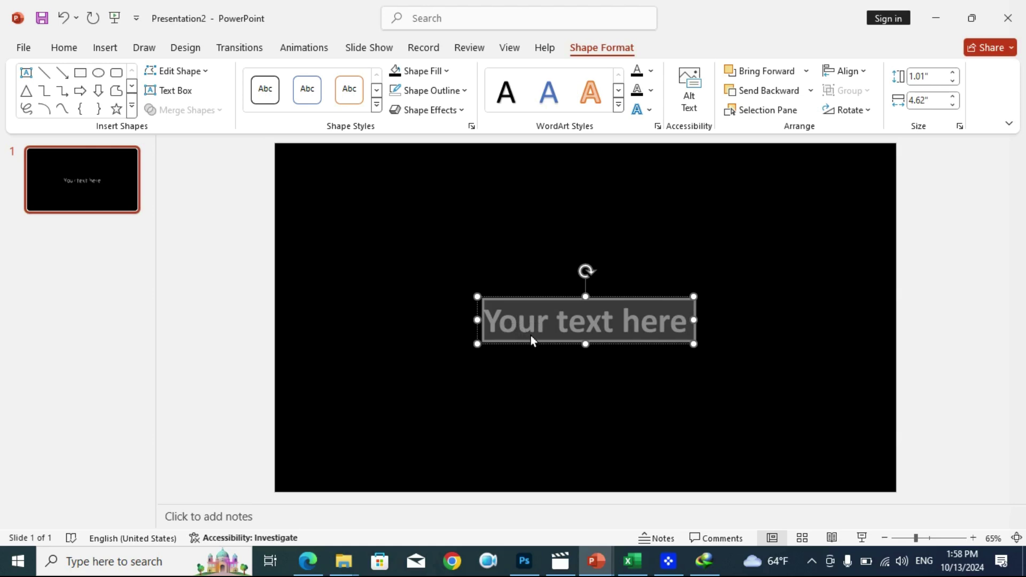
pyautogui.write('PEACE')
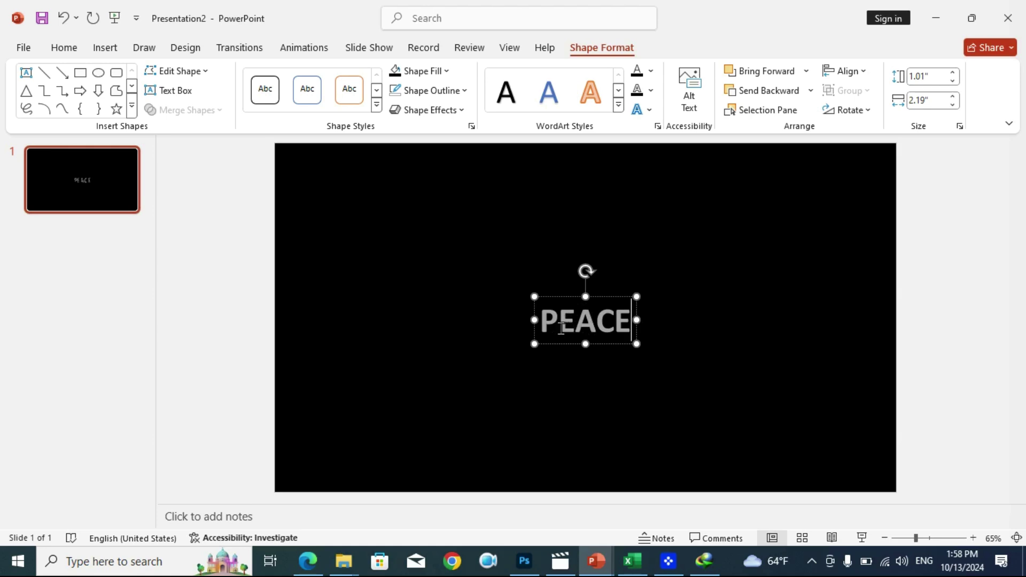
# Step: Select the word PEACE and set its font size to 60
pyautogui.moveTo(541, 321); pyautogui.dragTo(632, 322)
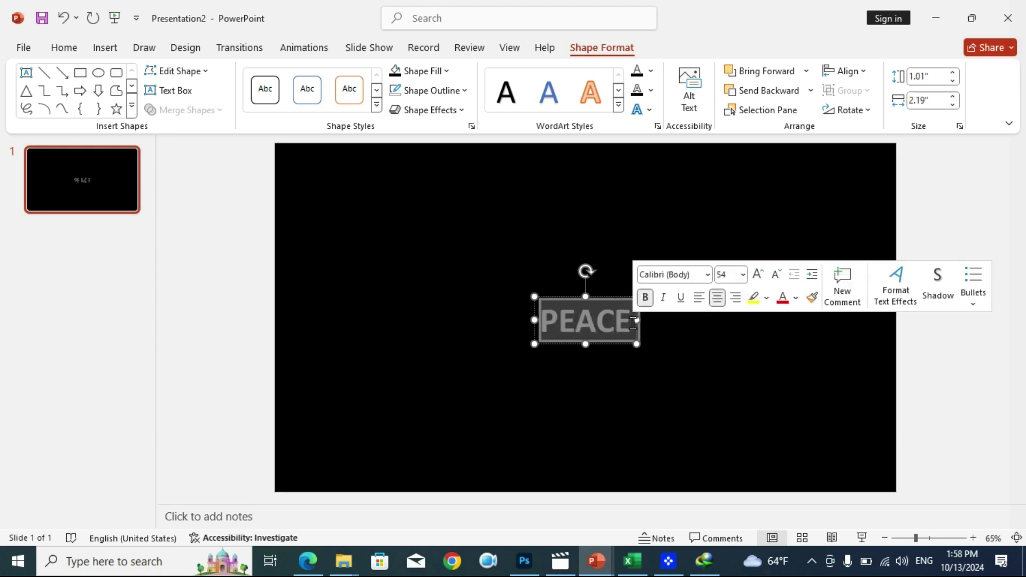
pyautogui.click(610, 322)
pyautogui.doubleClick(610, 322)
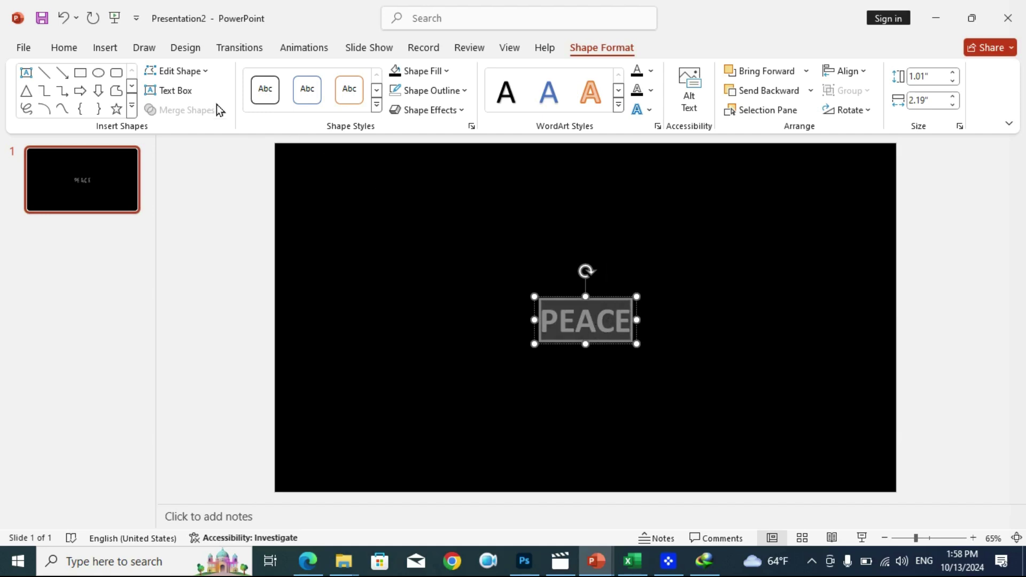
pyautogui.click(64, 48)
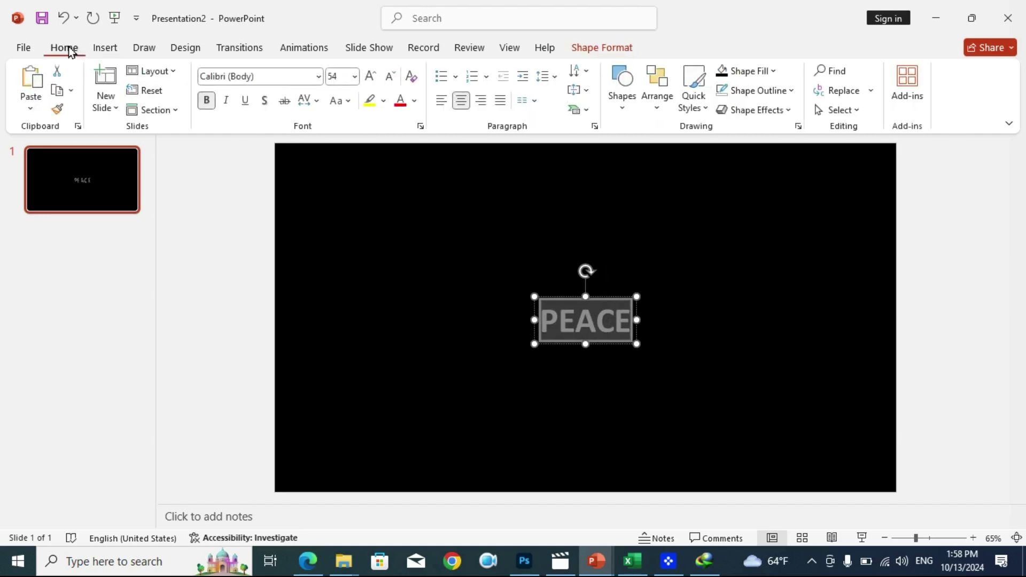
pyautogui.click(355, 78)
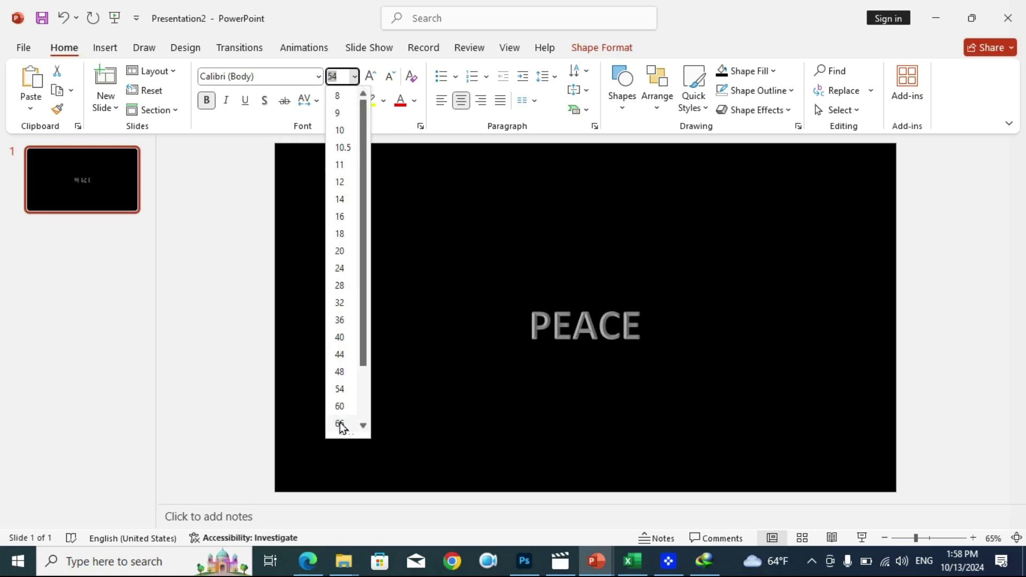
pyautogui.click(376, 78)
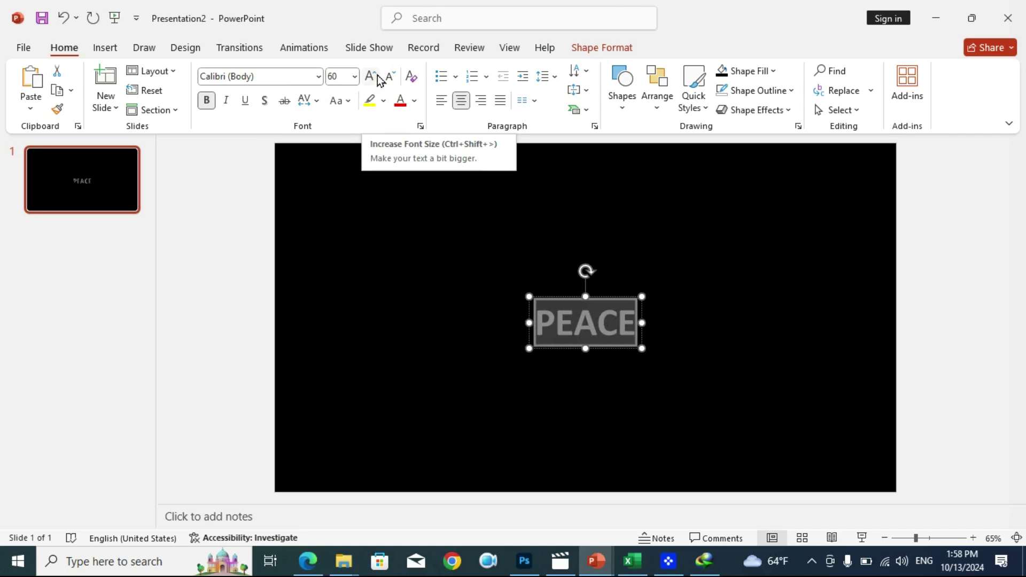
# Step: Enlarge PEACE in steps up to 287 point
pyautogui.click(378, 79)
pyautogui.click(378, 79)
pyautogui.click(379, 78)
pyautogui.click(378, 78)
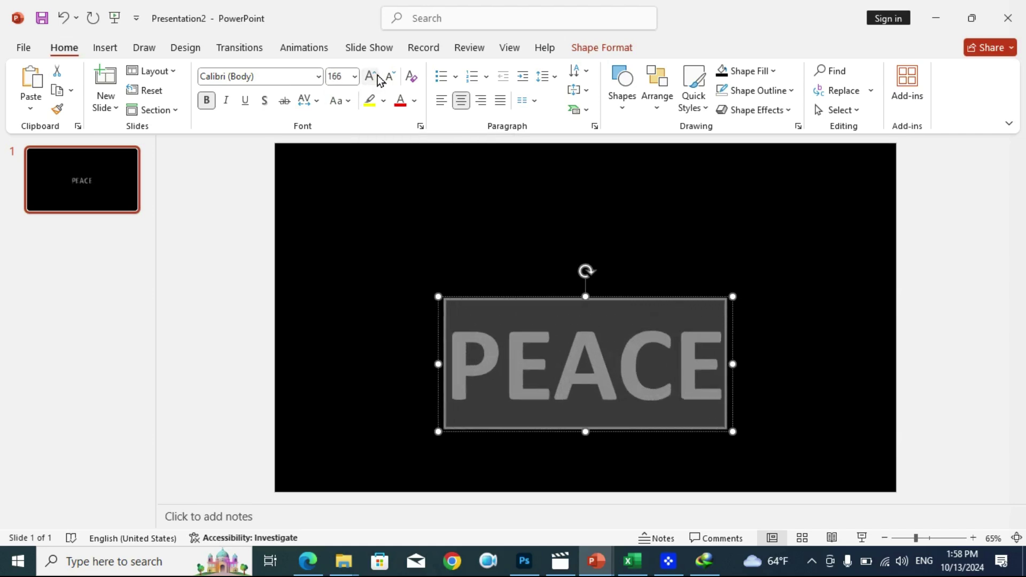
pyautogui.click(379, 79)
pyautogui.click(378, 78)
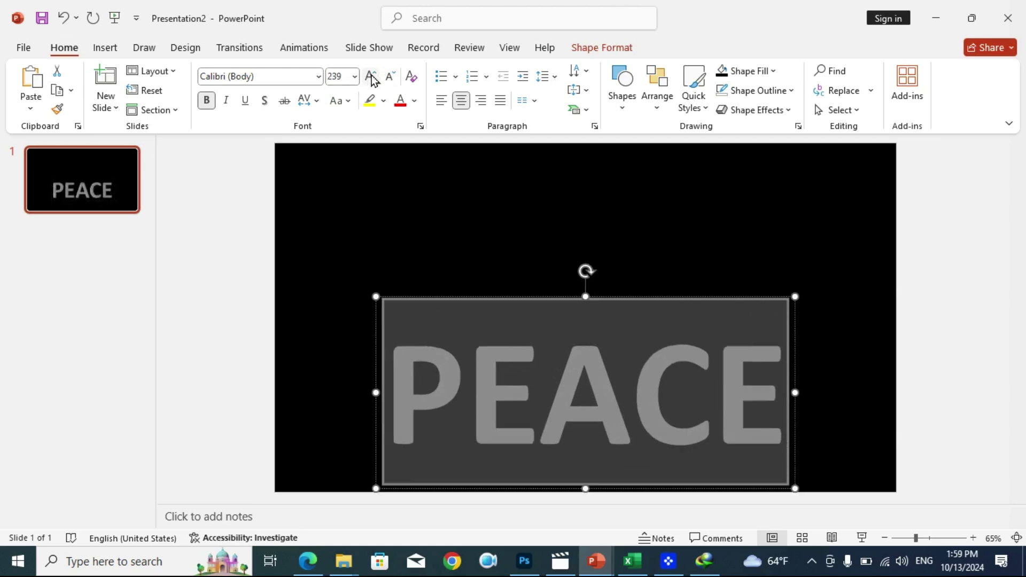
pyautogui.click(371, 76)
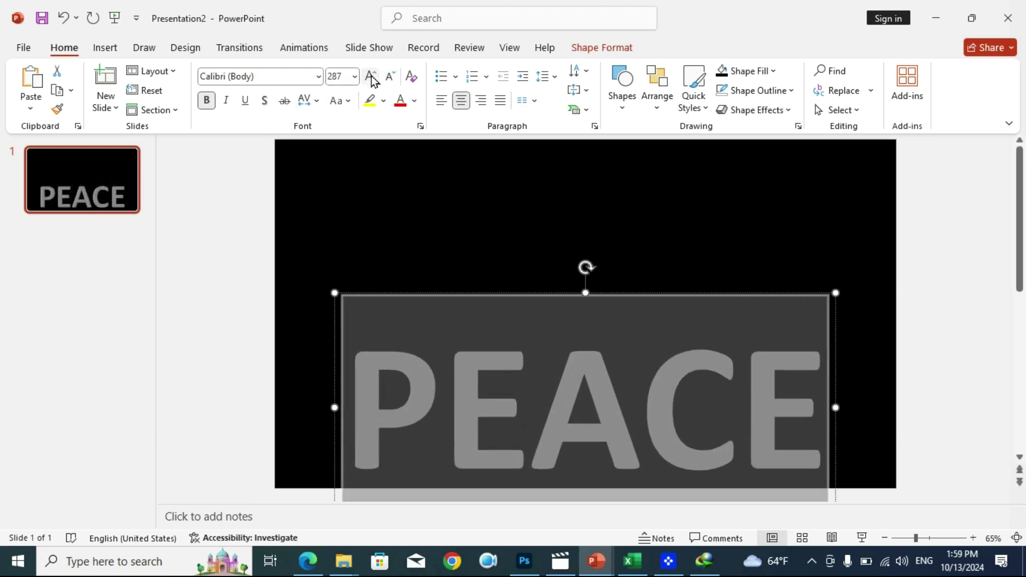
# Step: Centre PEACE on the slide and settle its size at 344 point
pyautogui.moveTo(479, 293); pyautogui.dragTo(470, 187)
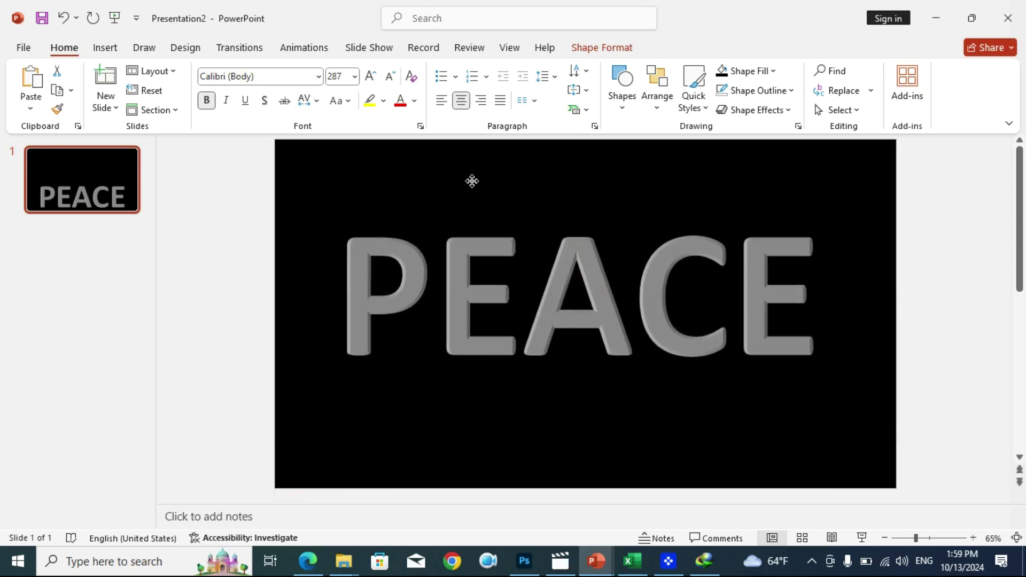
pyautogui.moveTo(470, 187); pyautogui.dragTo(474, 179)
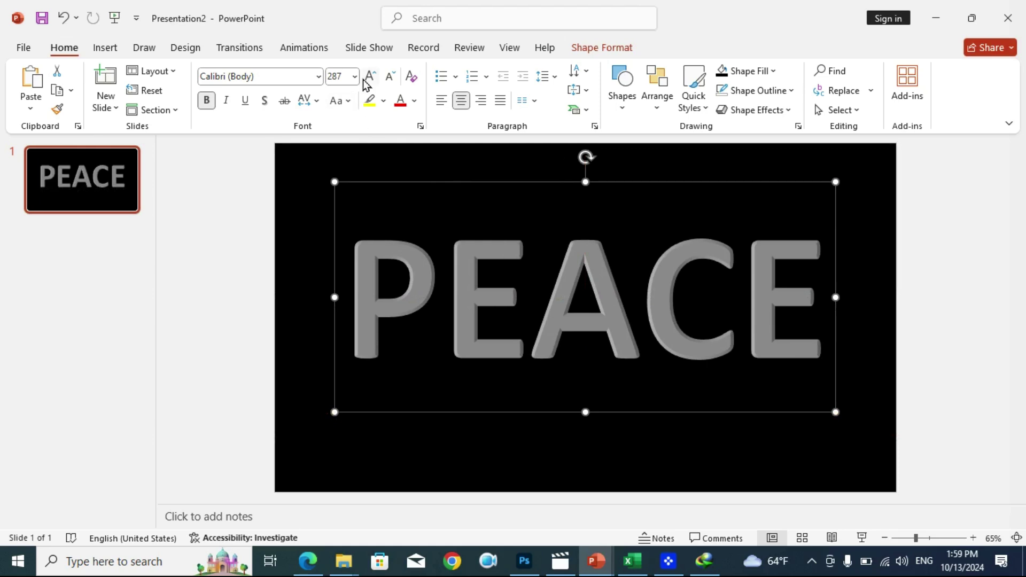
pyautogui.click(371, 77)
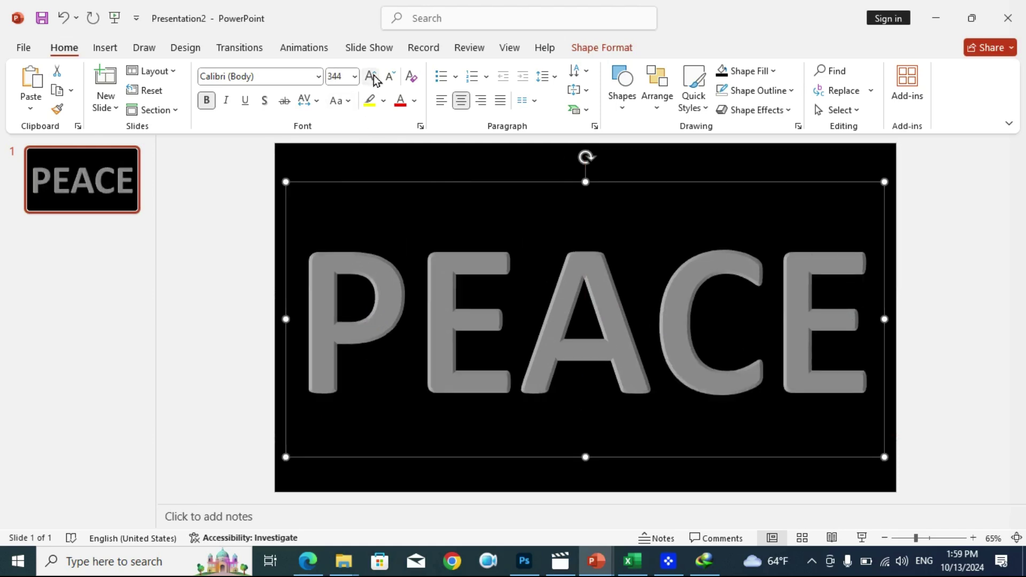
pyautogui.click(372, 76)
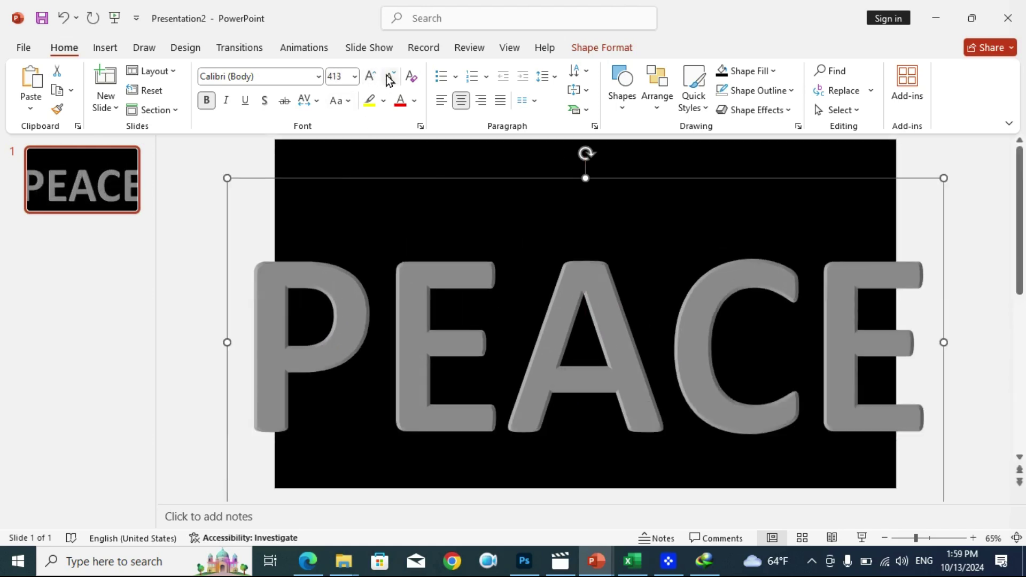
pyautogui.click(390, 76)
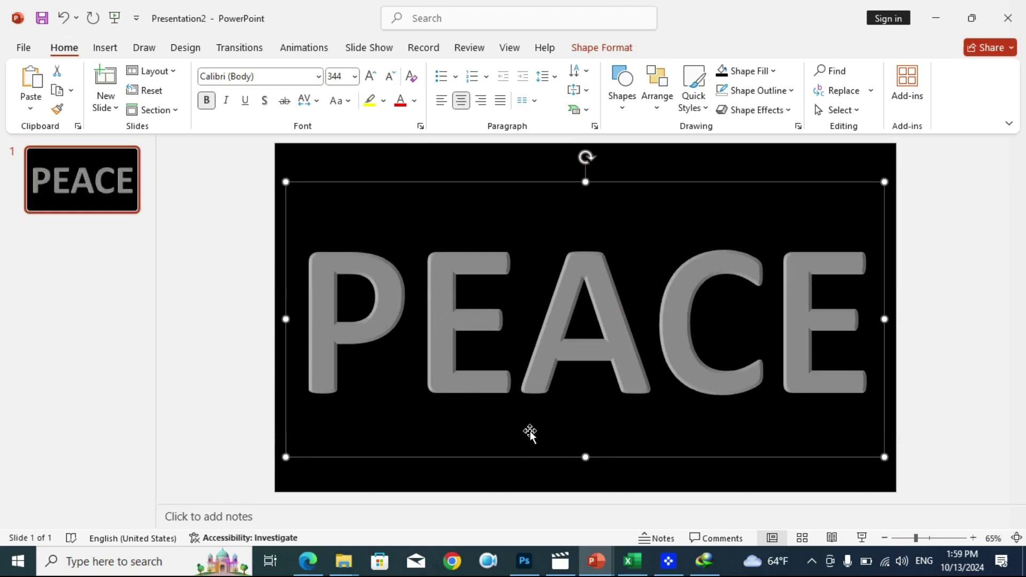
pyautogui.click(670, 474)
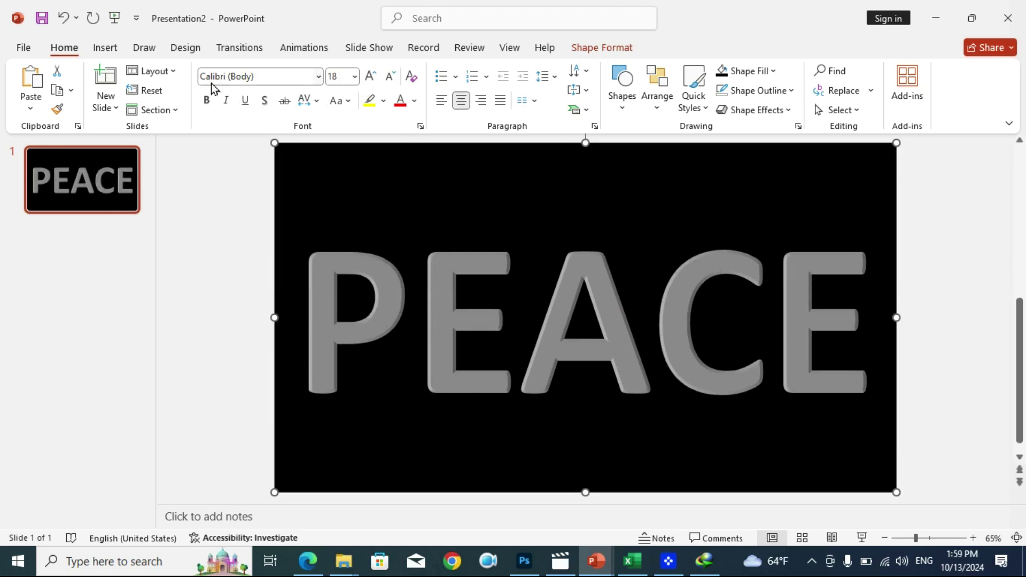
pyautogui.click(367, 275)
# Step: Set PEACE in Arial Black at 239 point and centre it on the slide
pyautogui.doubleClick(367, 283)
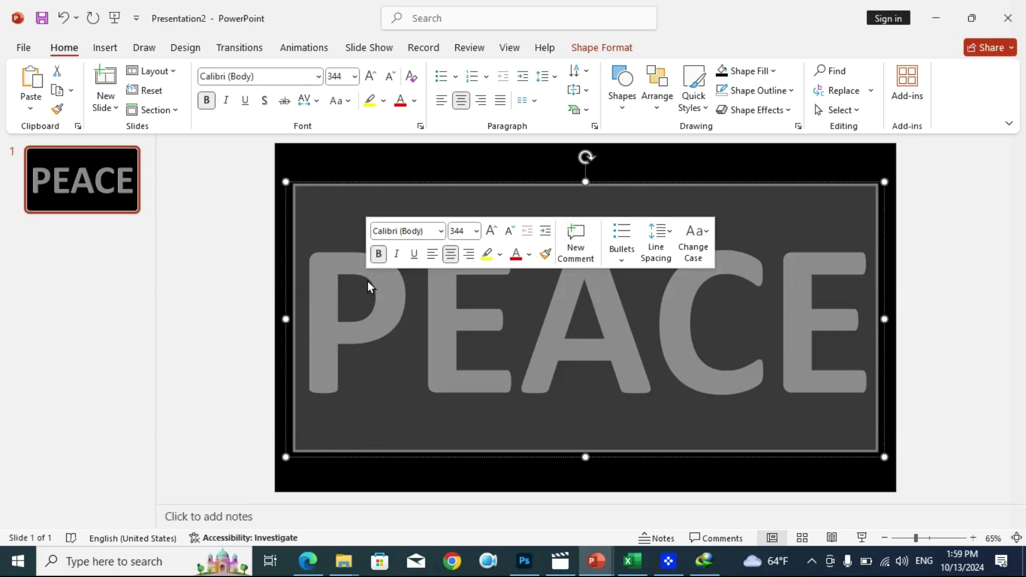
pyautogui.click(319, 77)
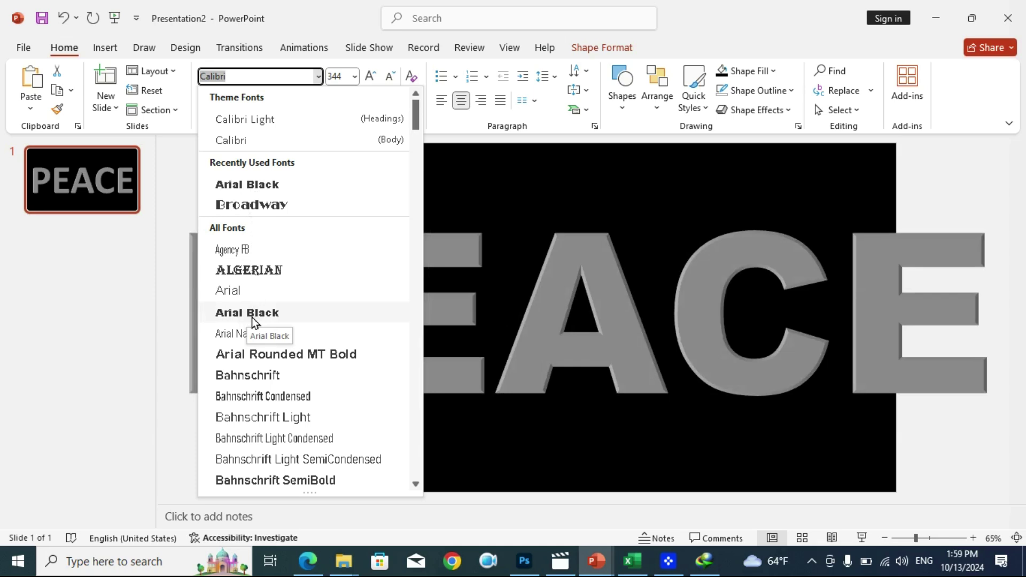
pyautogui.click(249, 315)
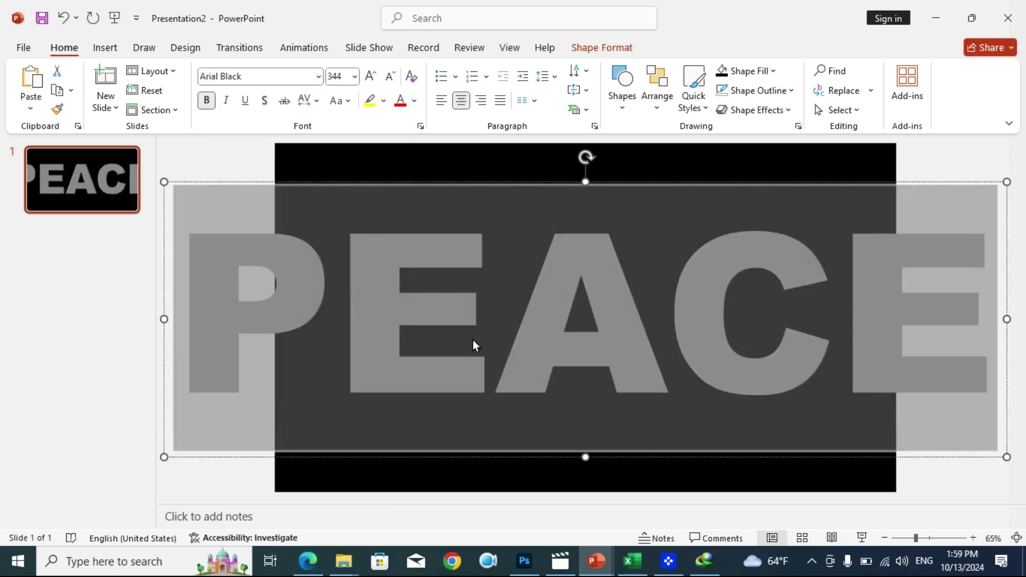
pyautogui.click(390, 76)
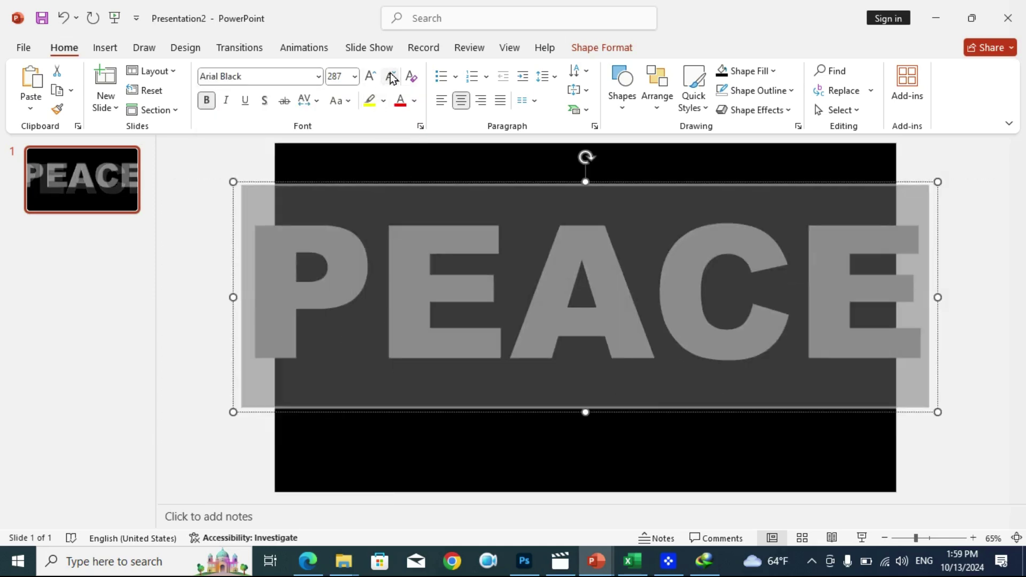
pyautogui.click(391, 78)
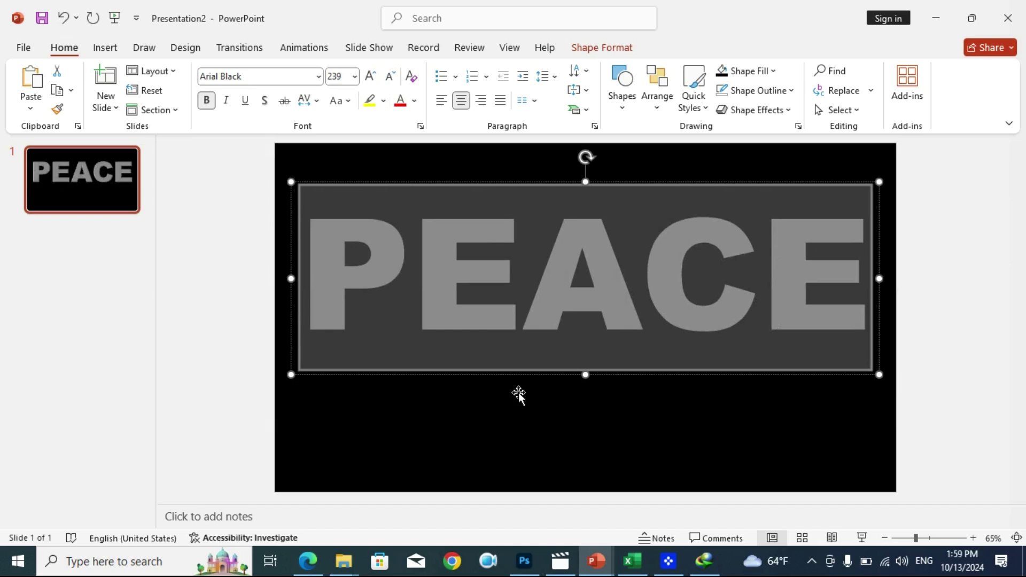
pyautogui.moveTo(519, 379)
pyautogui.mouseDown()
pyautogui.moveTo(541, 377)
pyautogui.moveTo(538, 401)
pyautogui.mouseUp()
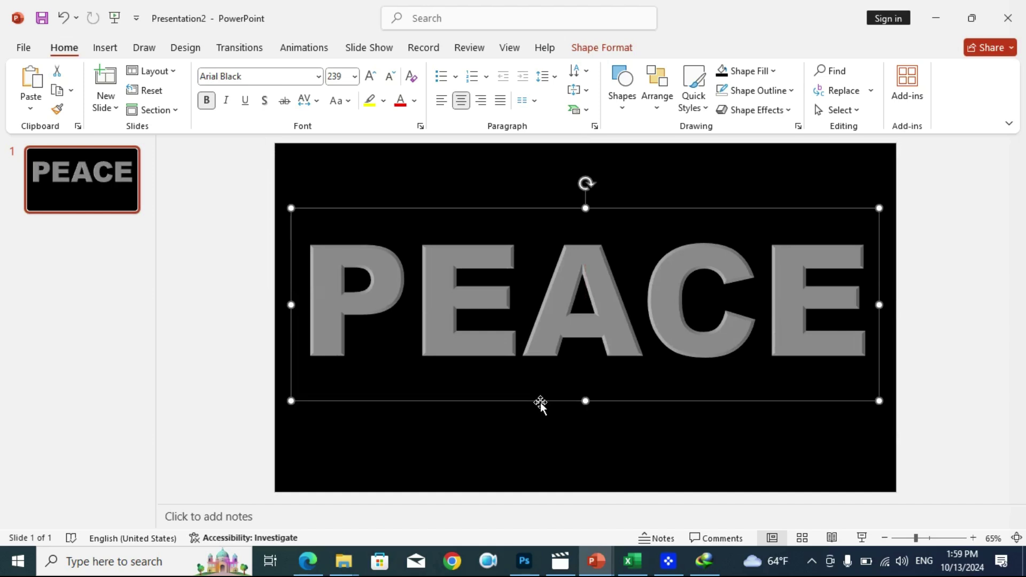
# Step: Select the black rectangle together with the PEACE text box
pyautogui.click(705, 454)
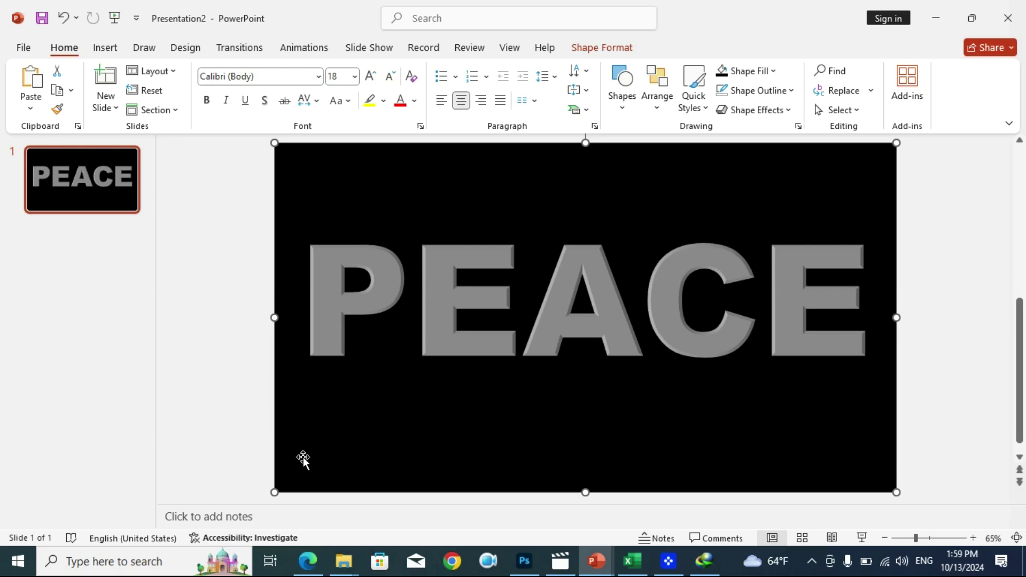
pyautogui.click(435, 300)
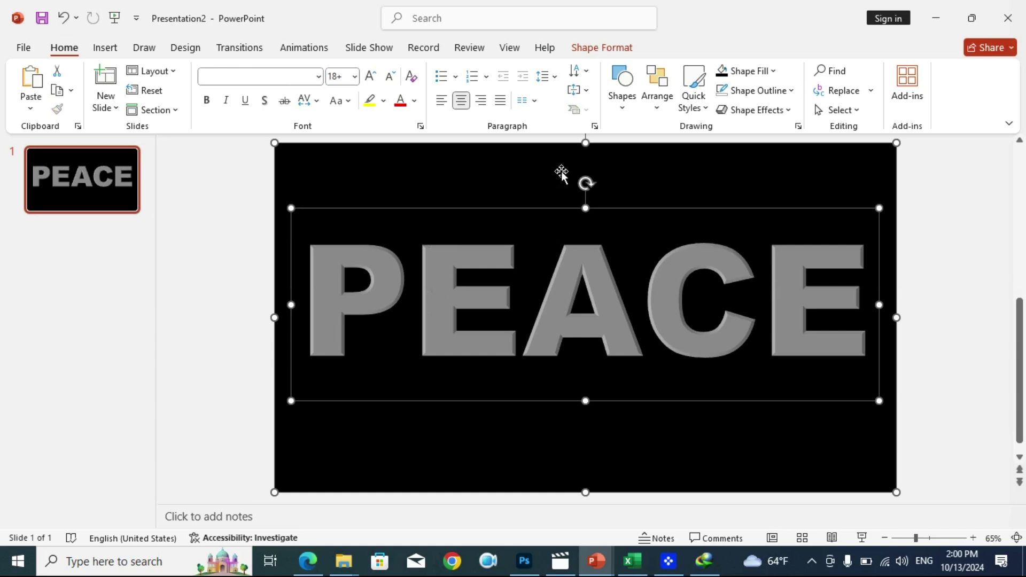
pyautogui.click(607, 48)
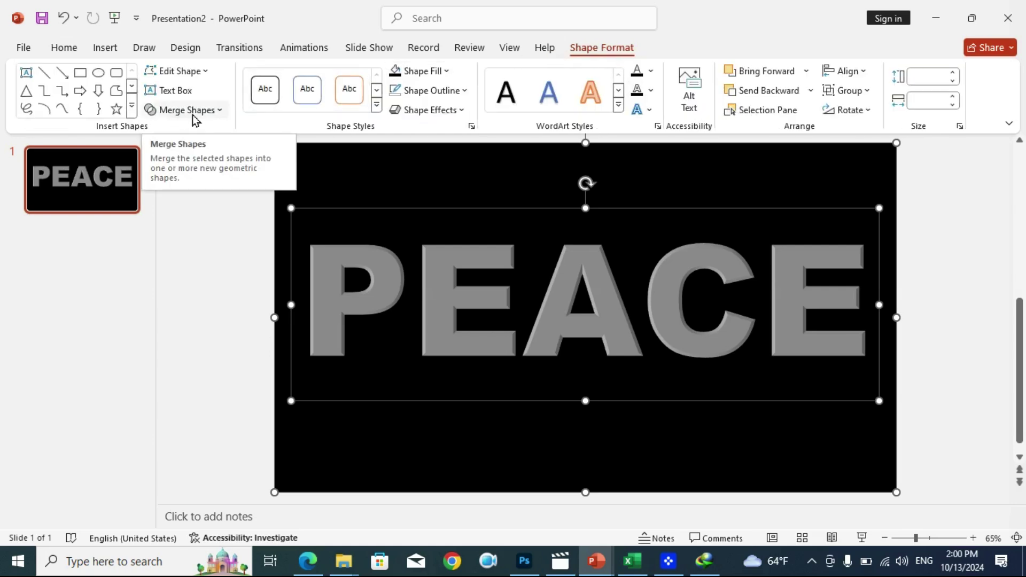
# Step: Merge the rectangle and PEACE with Combine so the letters become holes
pyautogui.click(220, 110)
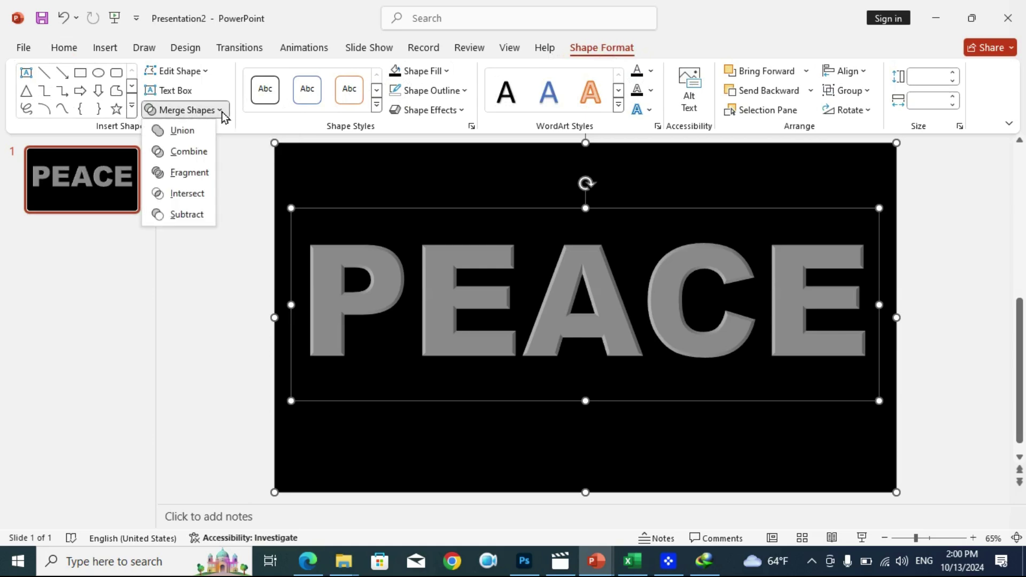
pyautogui.click(186, 152)
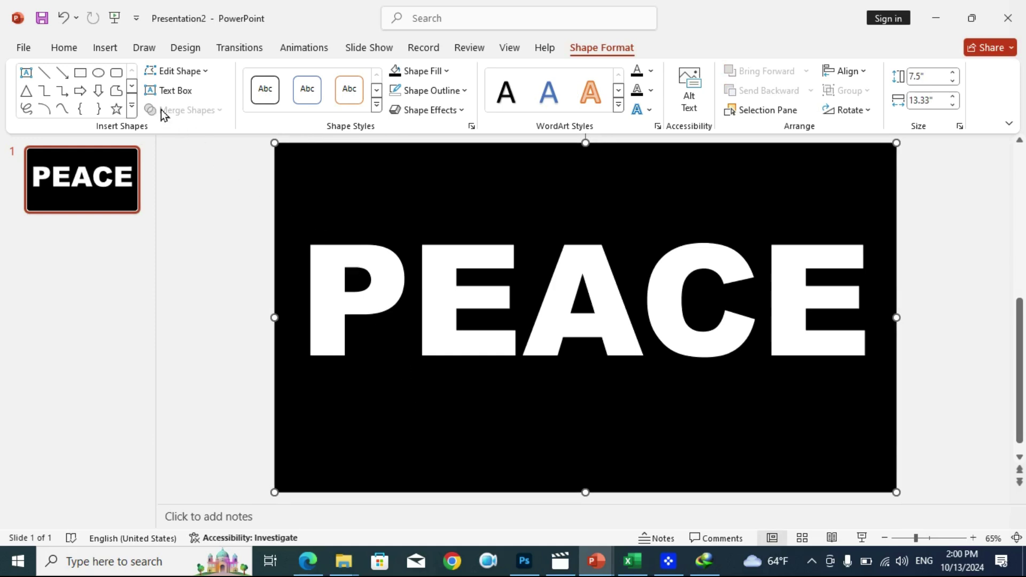
pyautogui.click(110, 50)
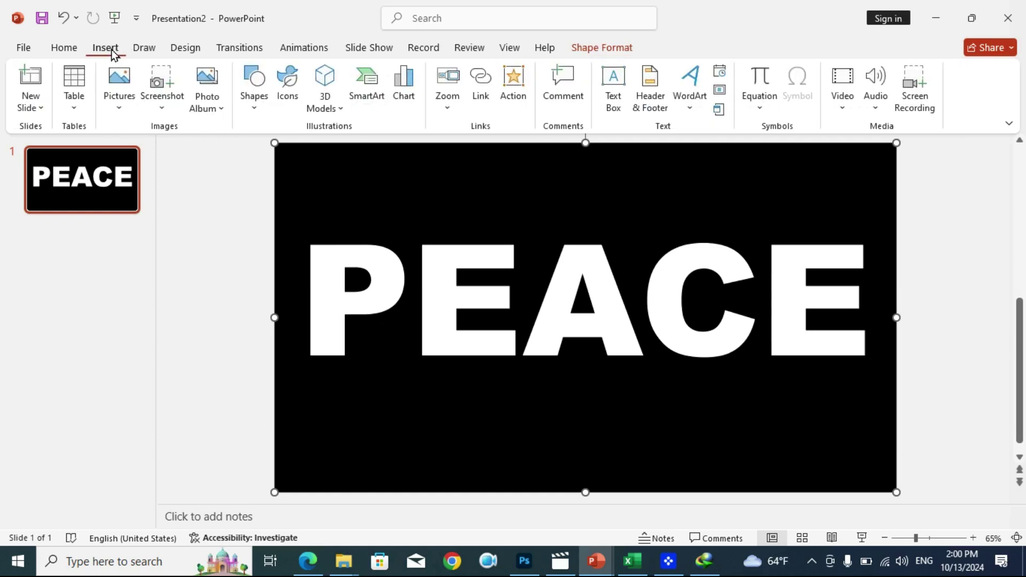
# Step: Start inserting a video from This Device, showing the Downloads Video folder
pyautogui.click(845, 110)
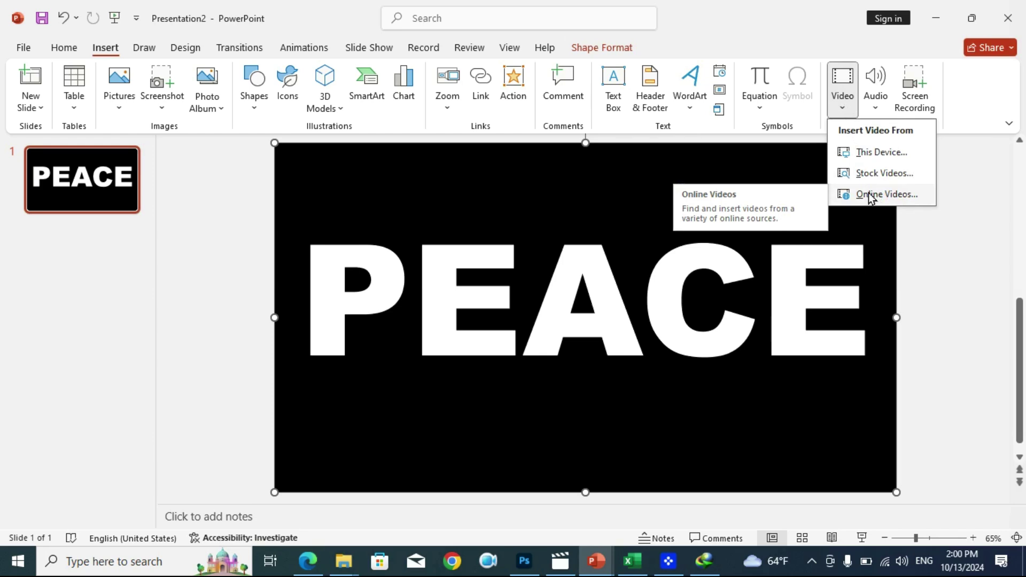
pyautogui.click(883, 153)
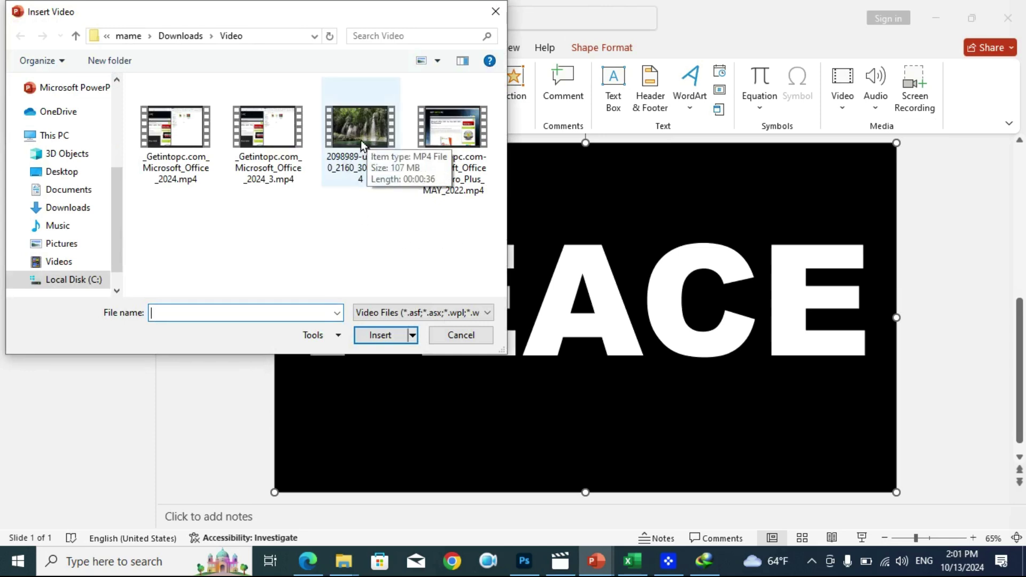
pyautogui.click(308, 562)
pyautogui.click(350, 310)
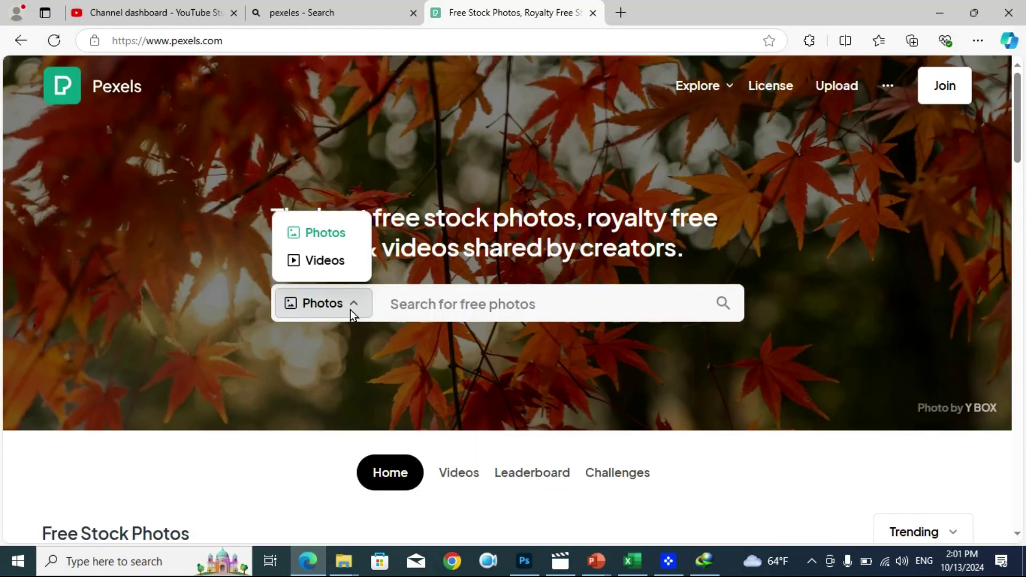
pyautogui.click(419, 370)
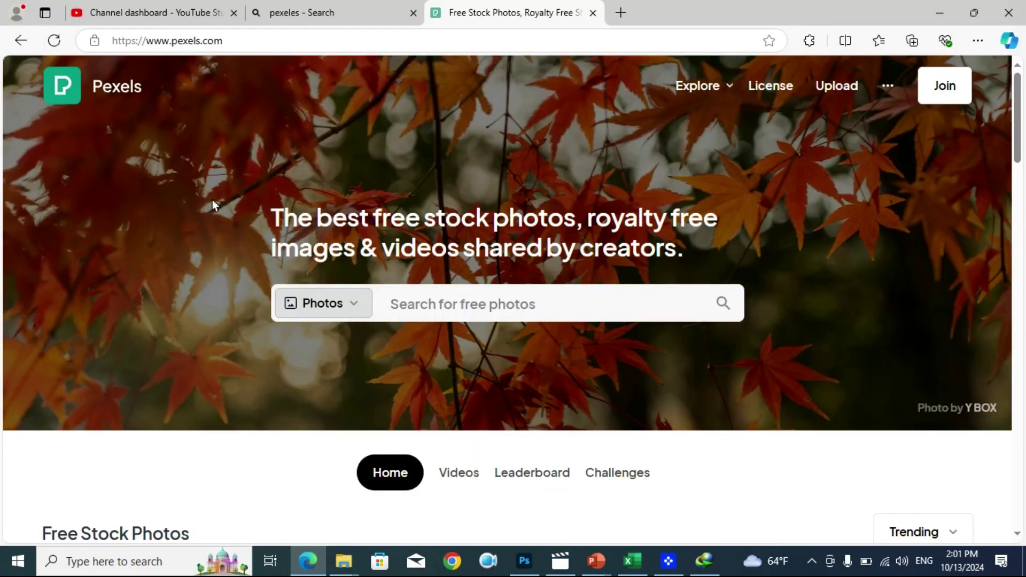
pyautogui.click(407, 307)
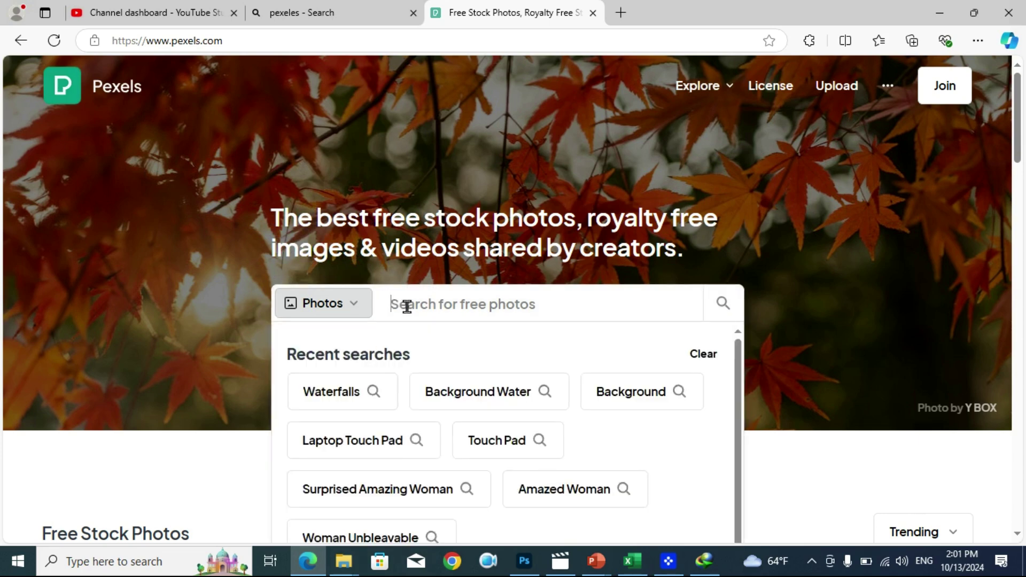
pyautogui.click(345, 402)
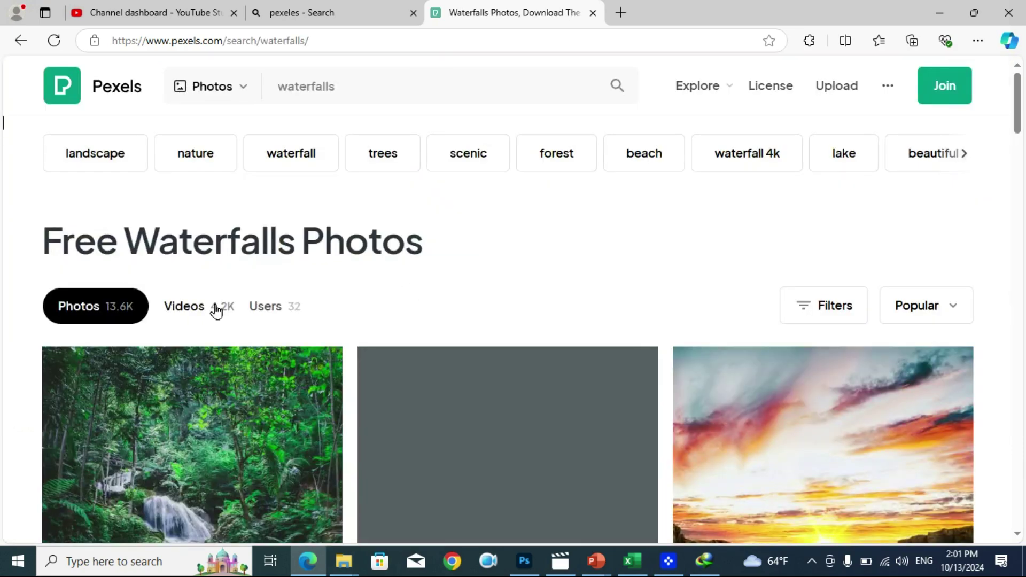
pyautogui.scroll(-1, 213, 310)
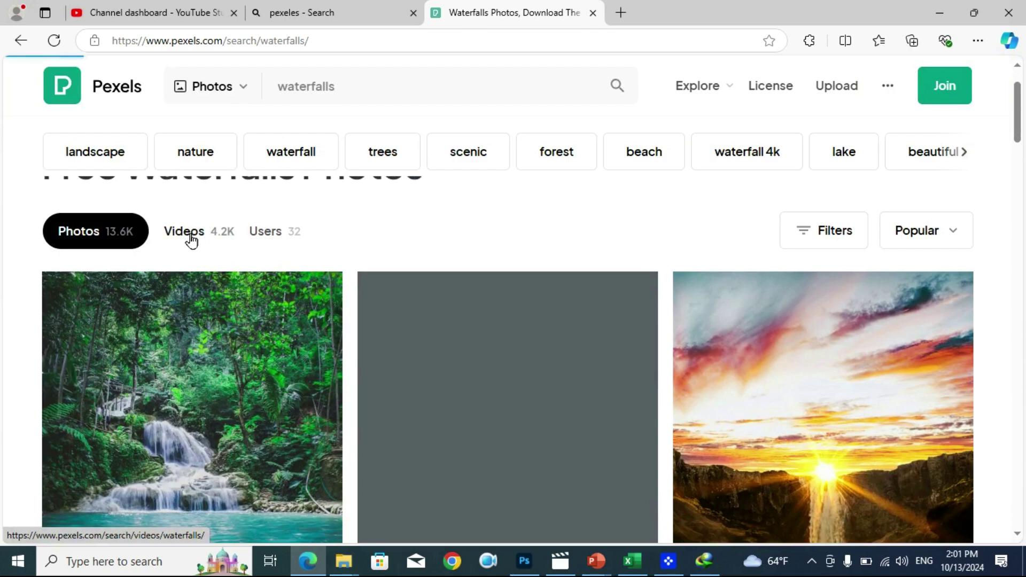
pyautogui.click(190, 235)
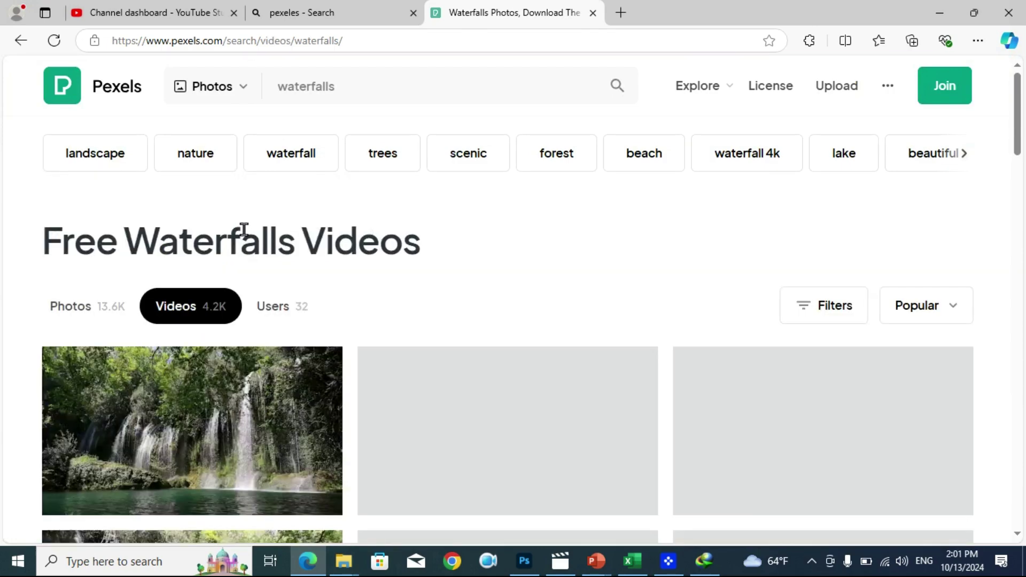
pyautogui.scroll(-1, 398, 342)
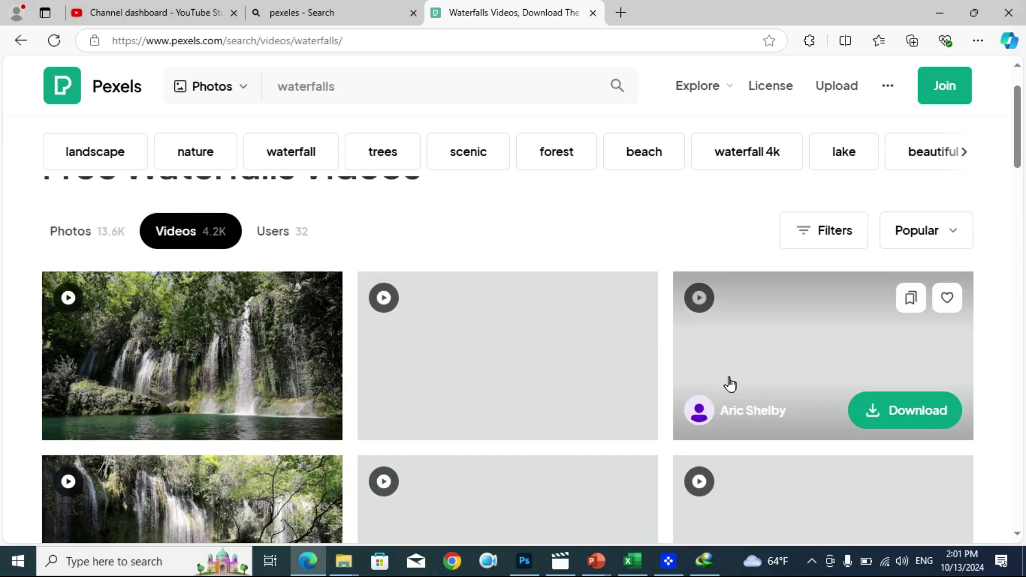
pyautogui.moveTo(117, 328)
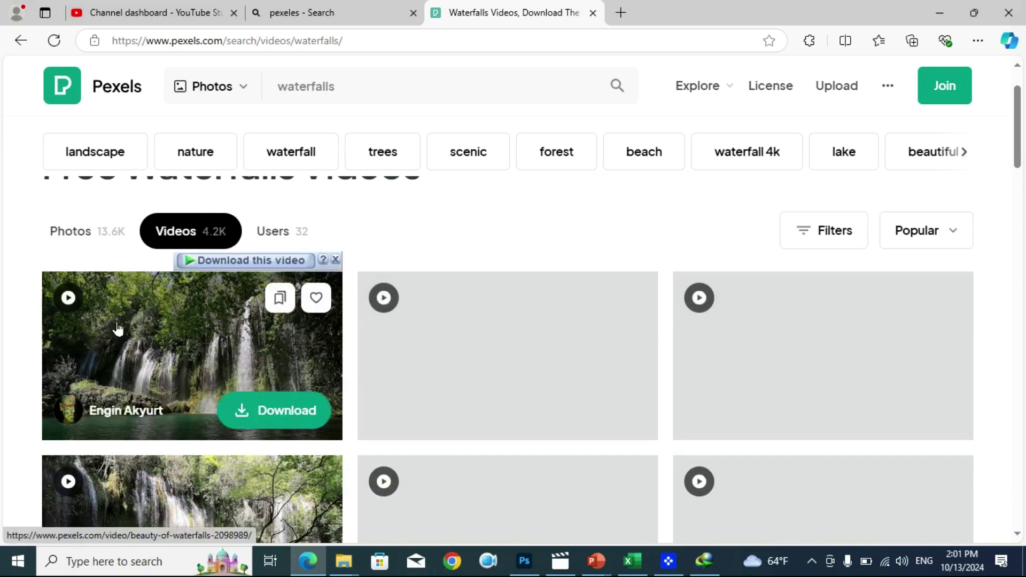
pyautogui.click(938, 13)
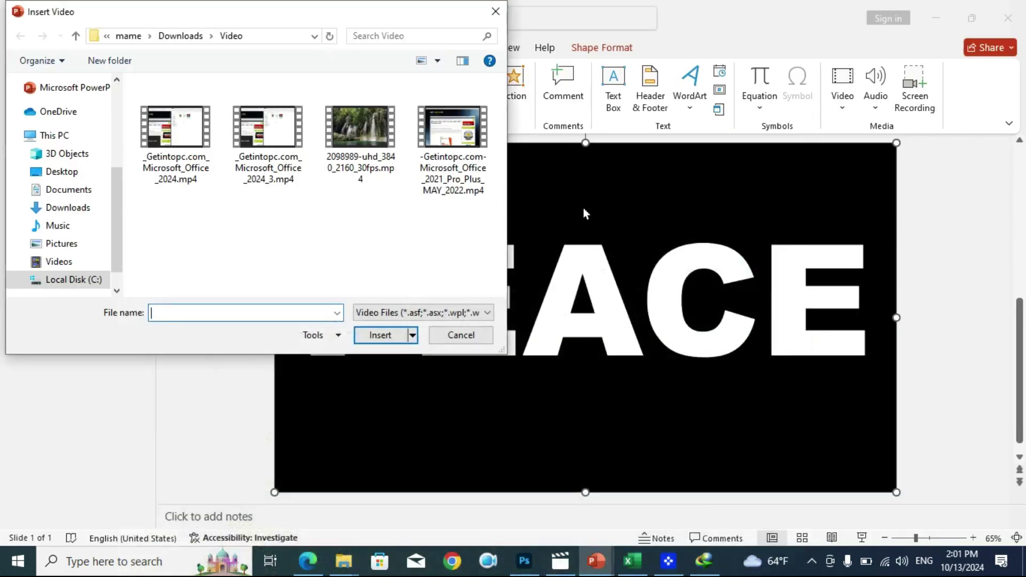
# Step: Insert the waterfall MP4 file so it fills the slide
pyautogui.click(372, 140)
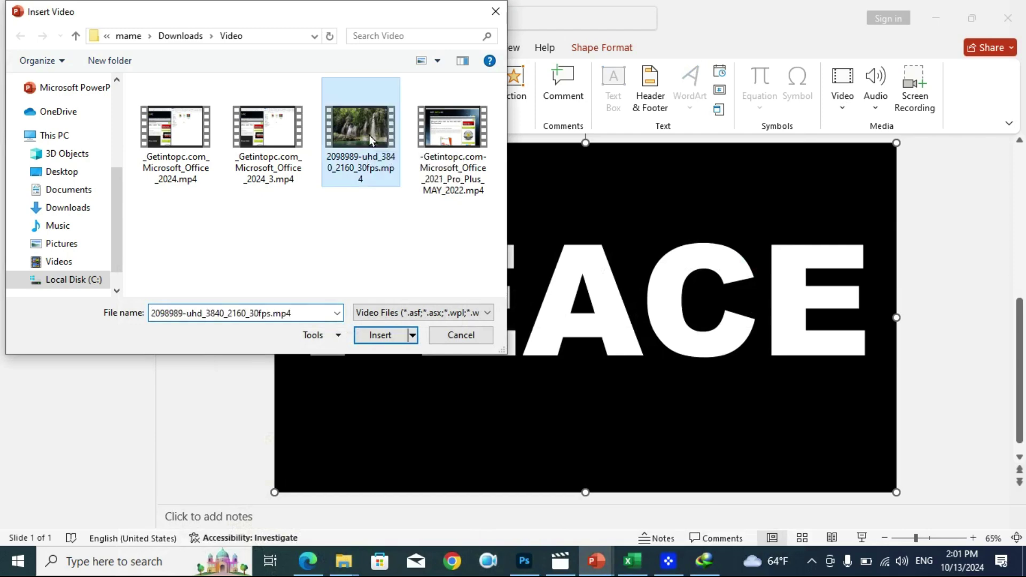
pyautogui.click(379, 335)
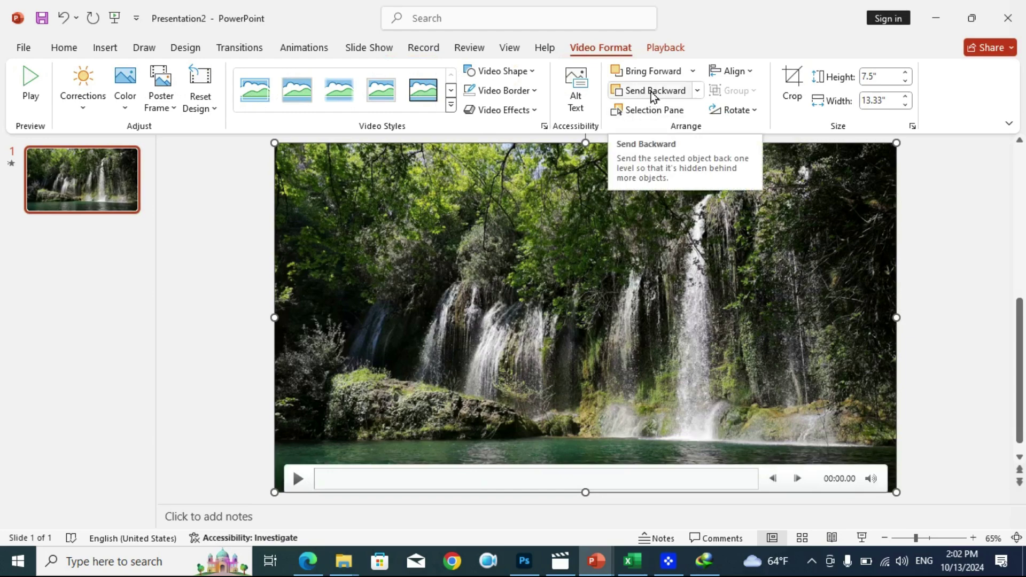
# Step: Send the waterfall video to the back, behind the black PEACE shape
pyautogui.rightClick(459, 242)
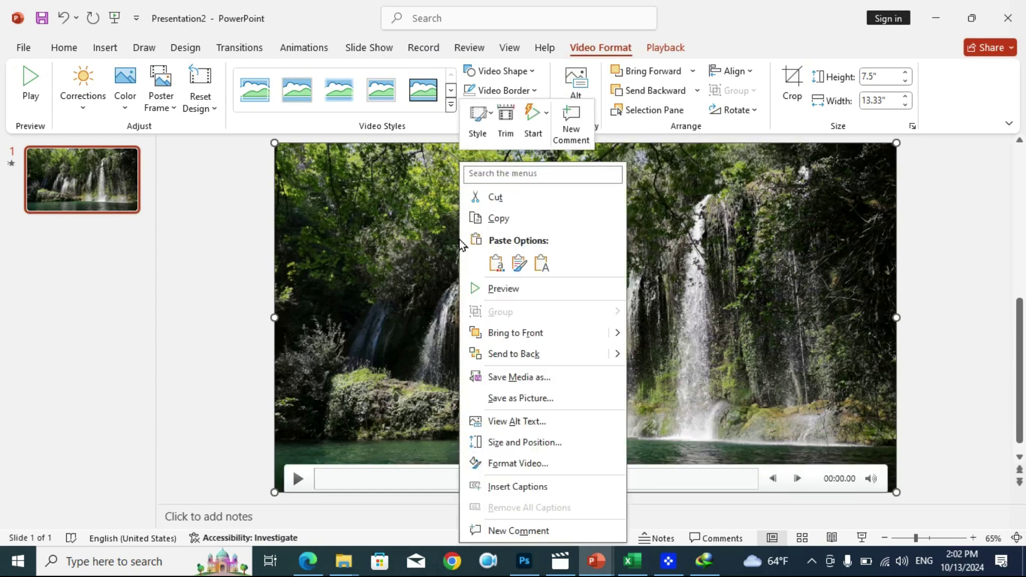
pyautogui.click(514, 355)
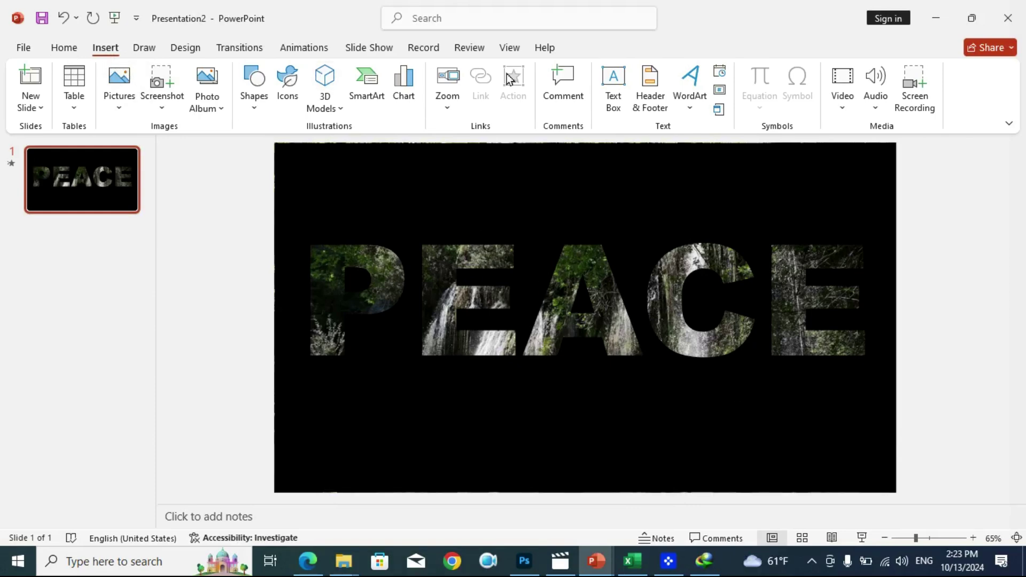
pyautogui.click(849, 112)
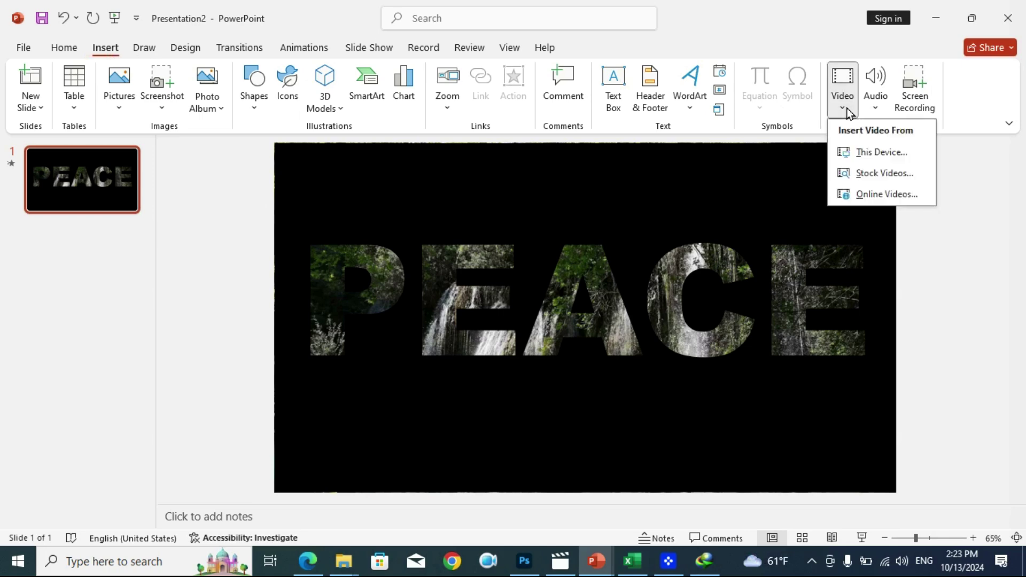
pyautogui.click(879, 176)
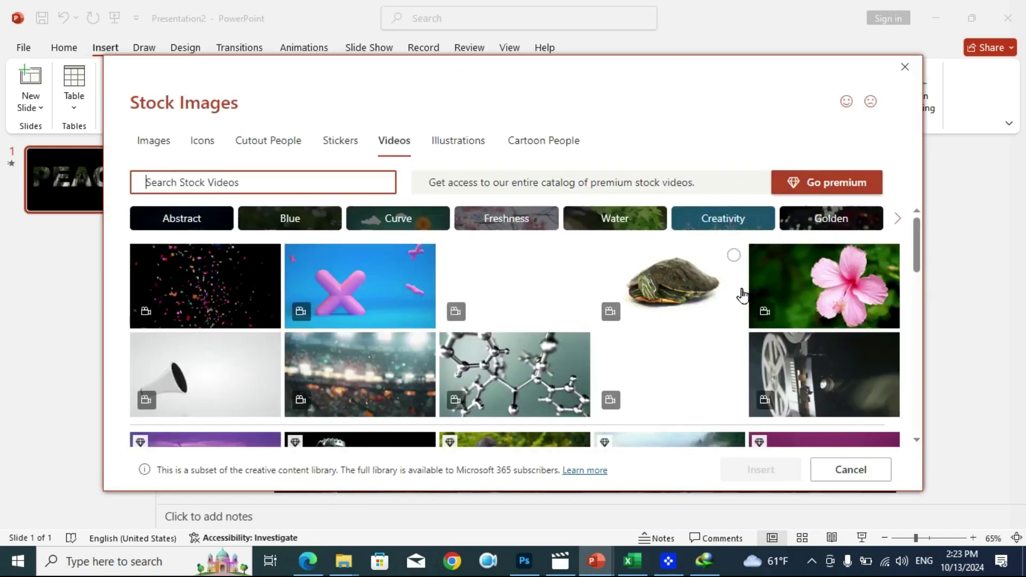
pyautogui.scroll(-1, 297, 283)
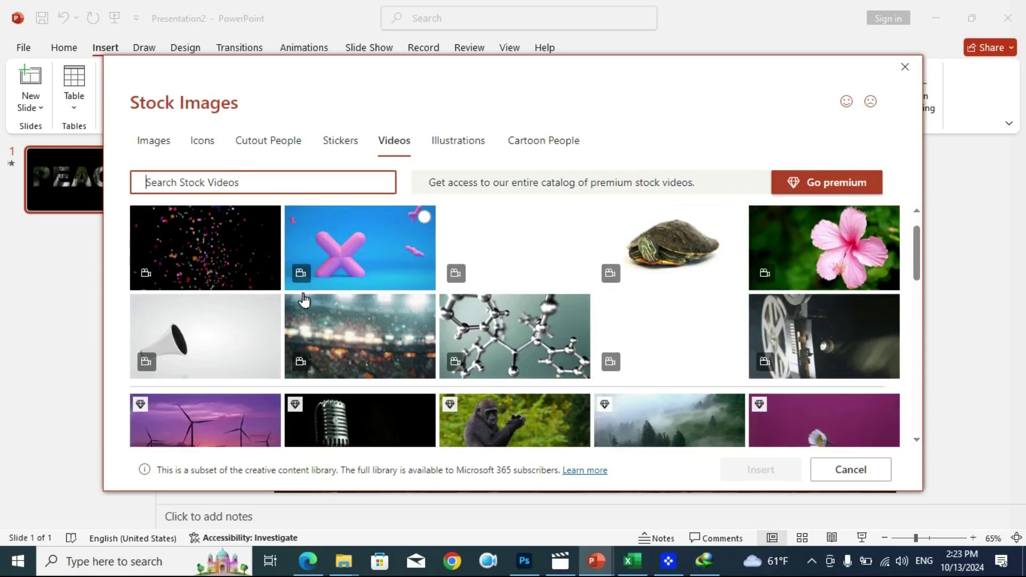
pyautogui.scroll(-2, 307, 297)
pyautogui.scroll(-3, 522, 324)
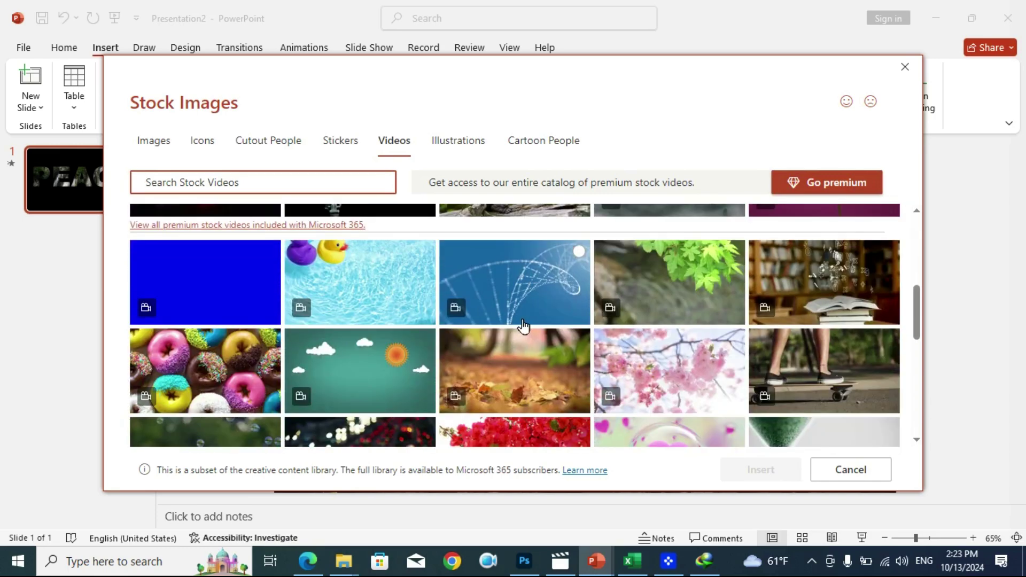
pyautogui.scroll(6, 522, 323)
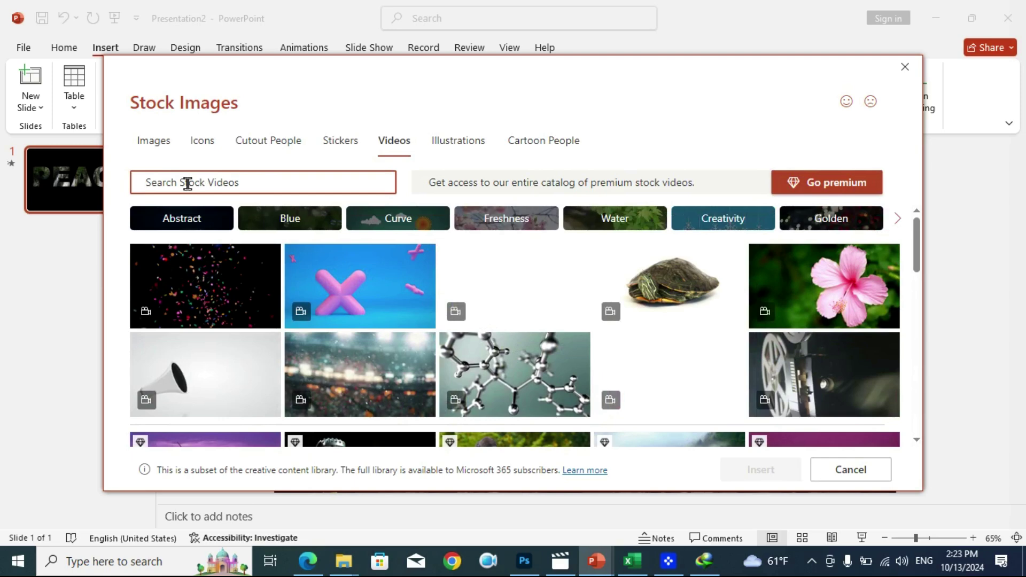
pyautogui.write('WATER')
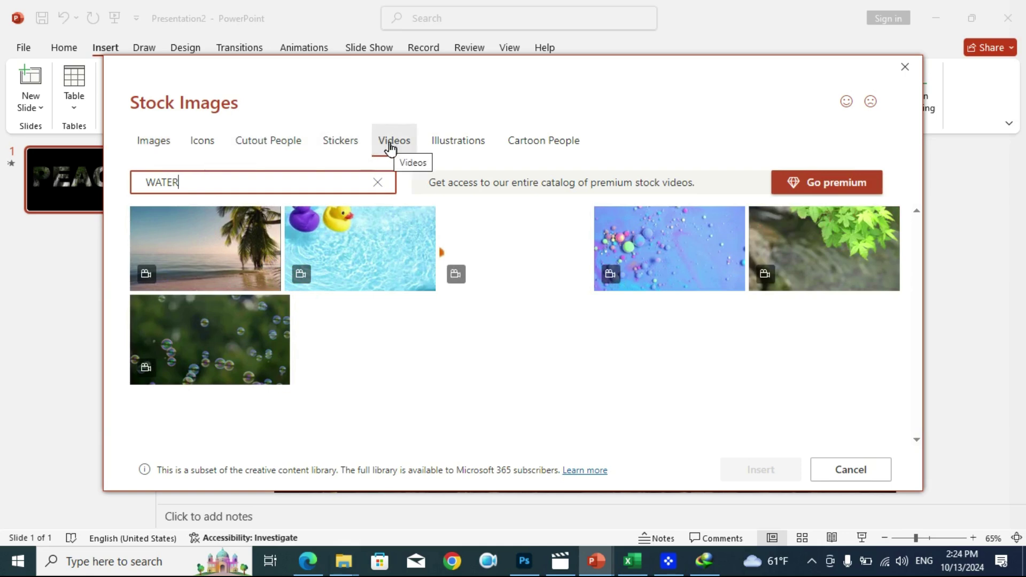
pyautogui.click(208, 239)
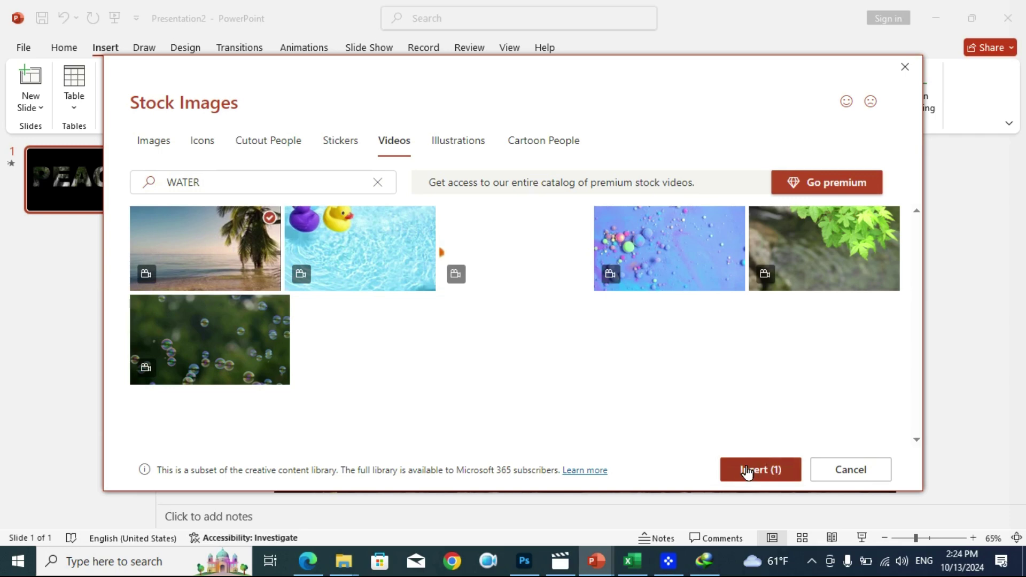
pyautogui.click(904, 67)
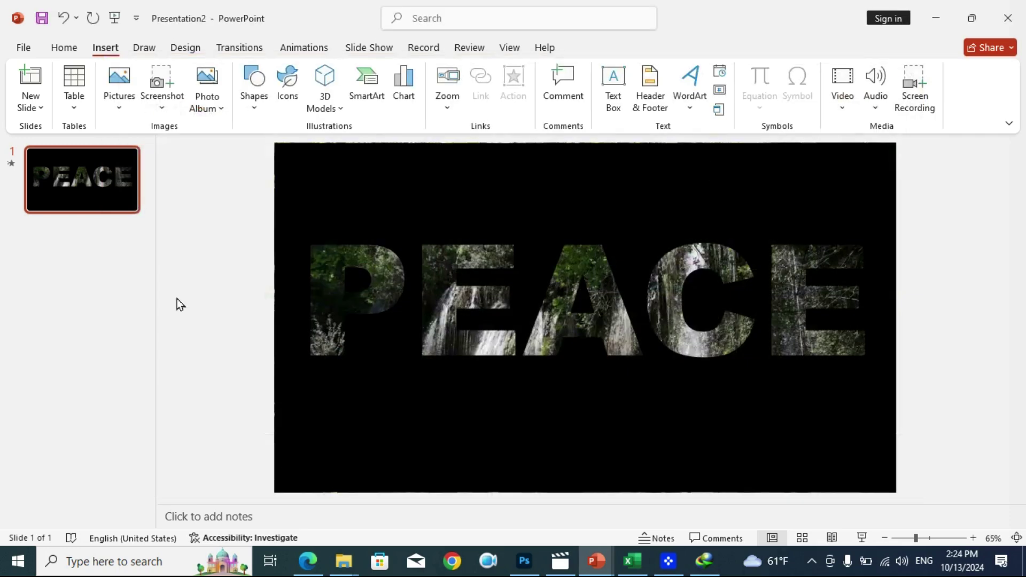
pyautogui.rightClick(91, 235)
pyautogui.click(121, 297)
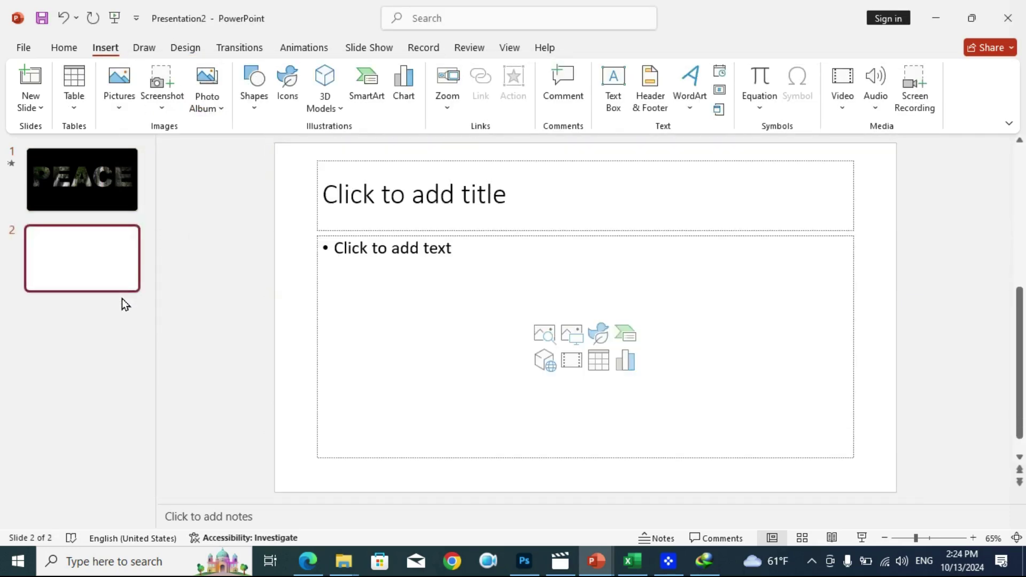
pyautogui.click(335, 239)
pyautogui.click(545, 334)
pyautogui.click(224, 252)
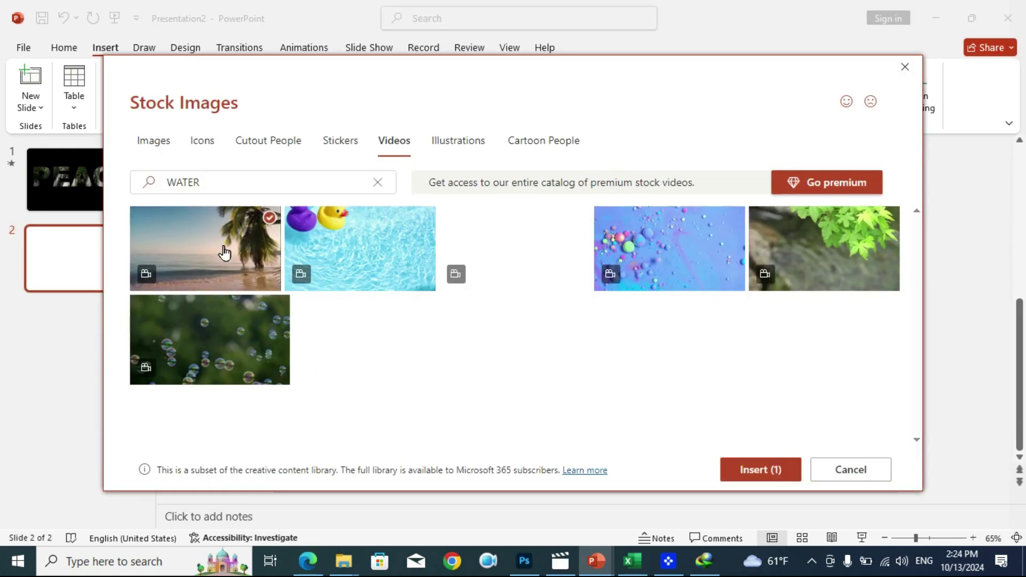
pyautogui.click(761, 470)
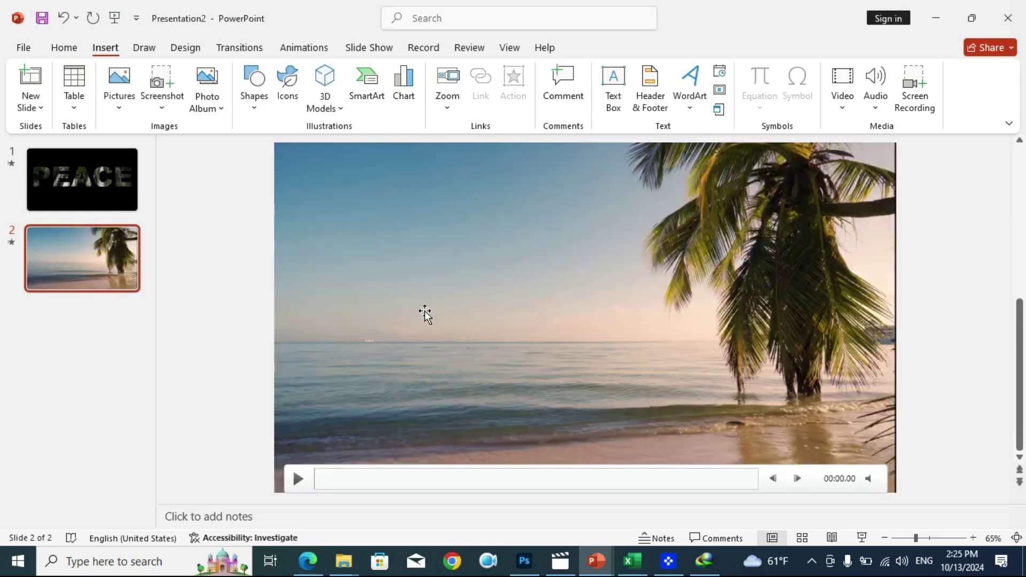
pyautogui.click(121, 270)
pyautogui.press('Delete')
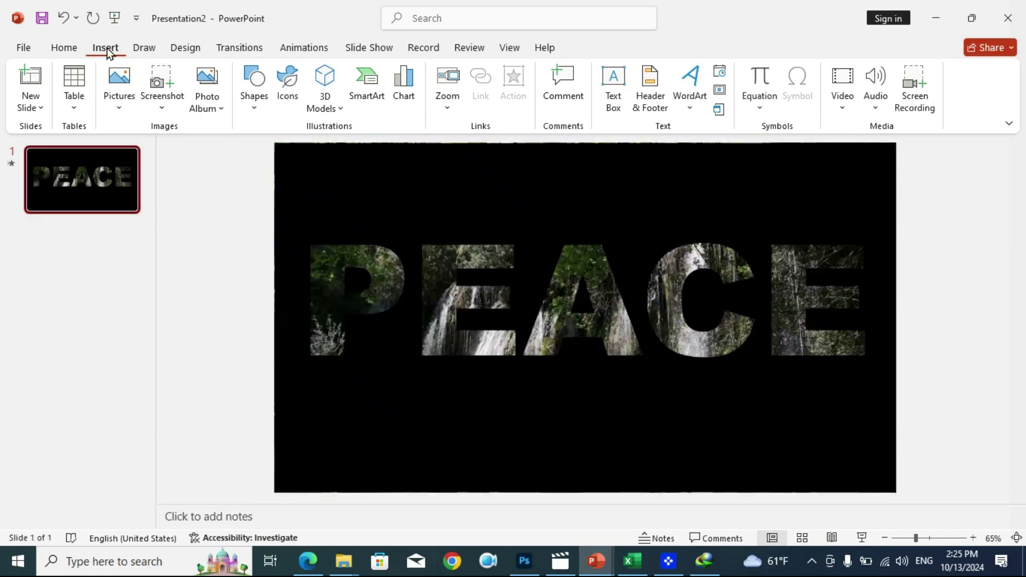
pyautogui.click(843, 107)
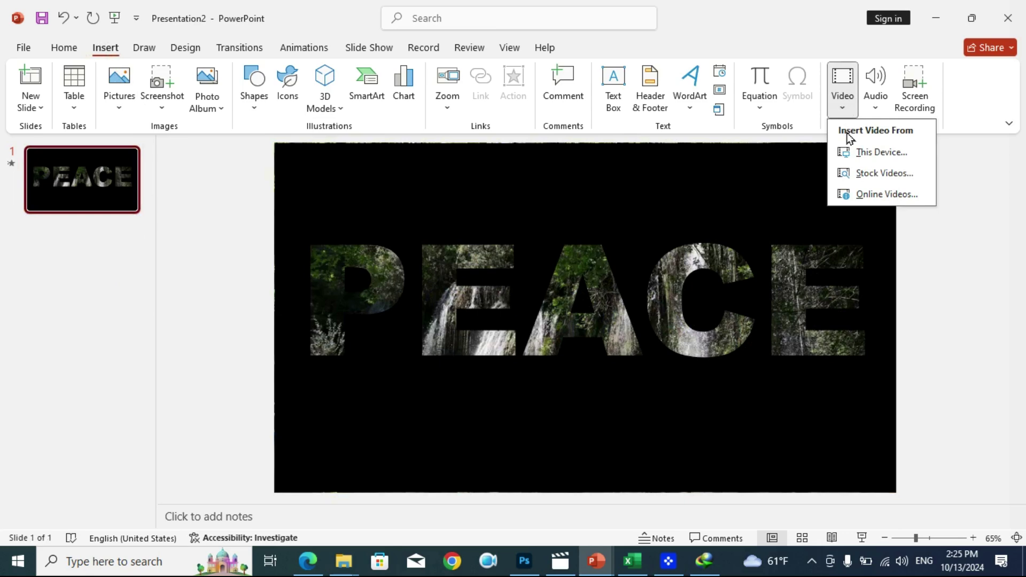
pyautogui.click(876, 194)
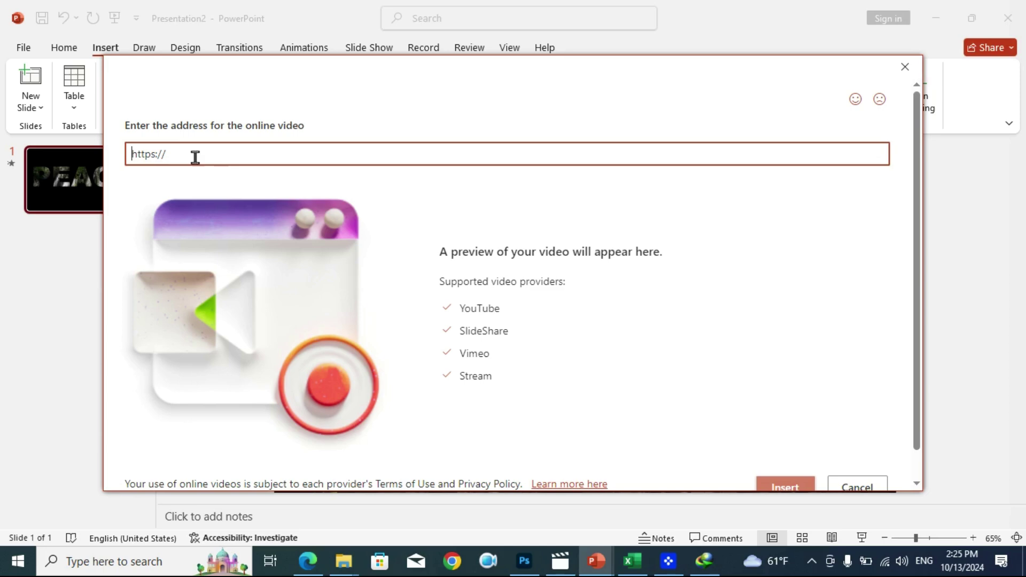
pyautogui.click(902, 69)
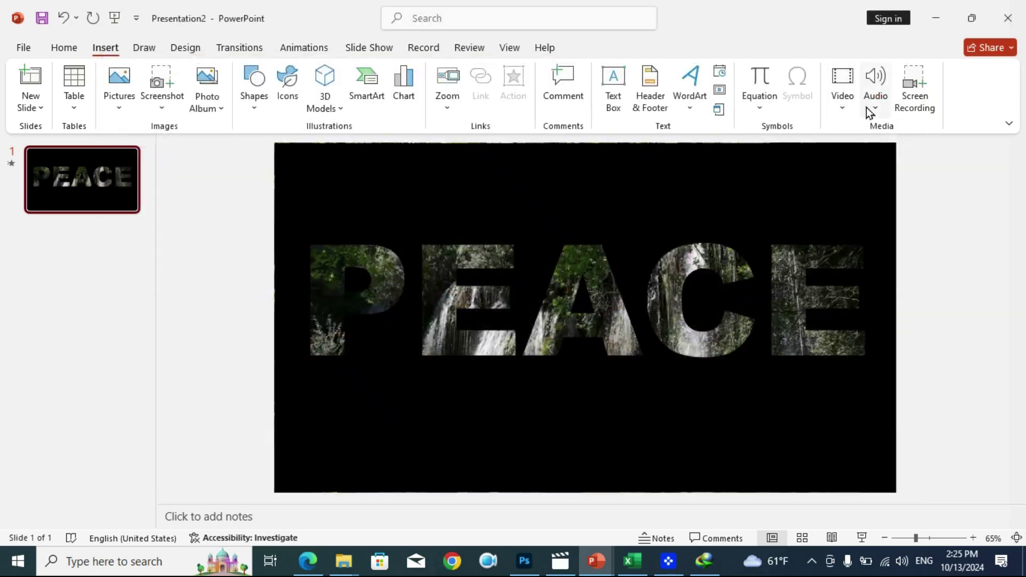
pyautogui.click(847, 108)
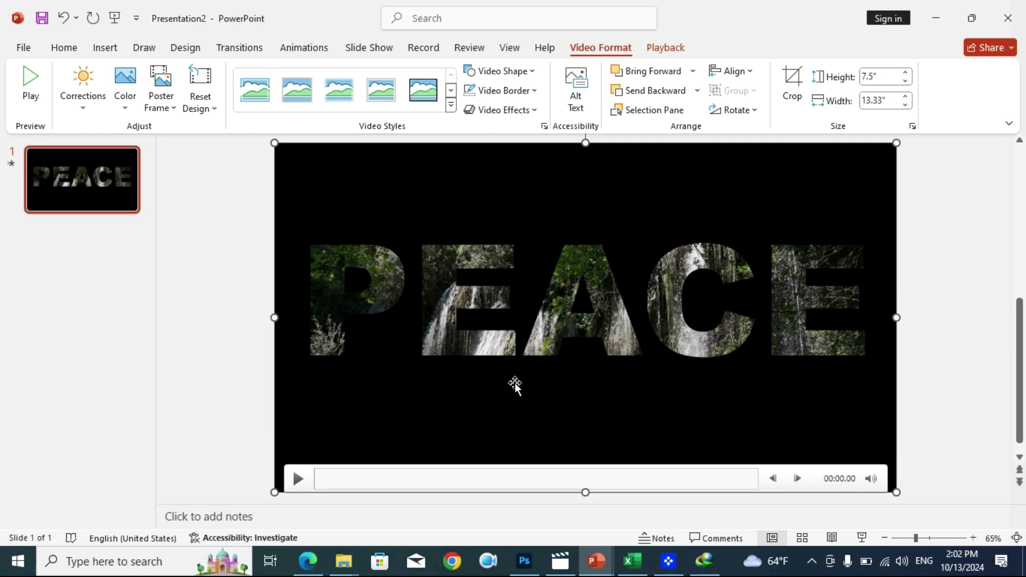
# Step: Set the video's Start to Automatically and enable Loop until Stopped
pyautogui.click(665, 51)
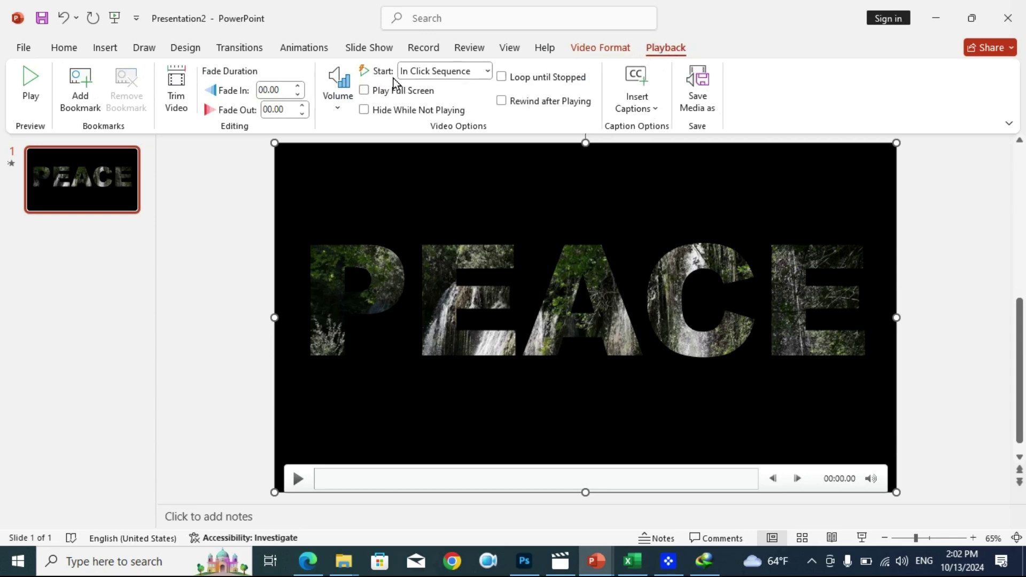
pyautogui.click(487, 72)
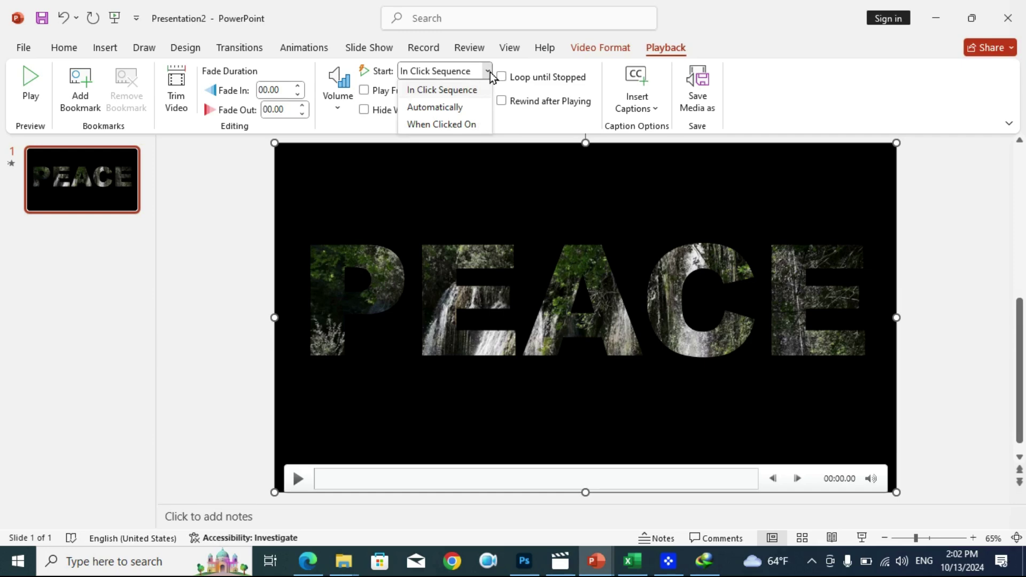
pyautogui.click(442, 108)
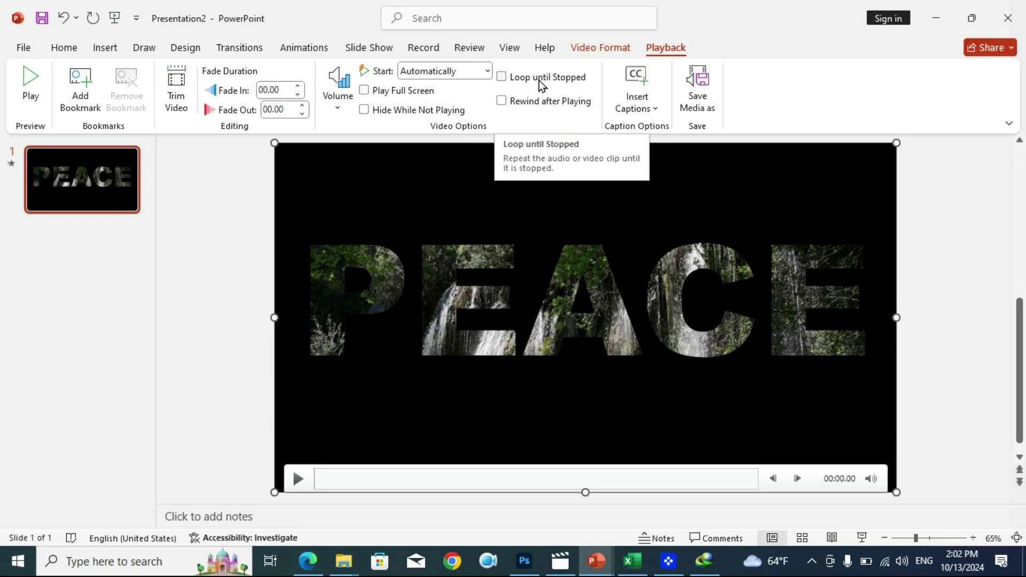
pyautogui.click(502, 78)
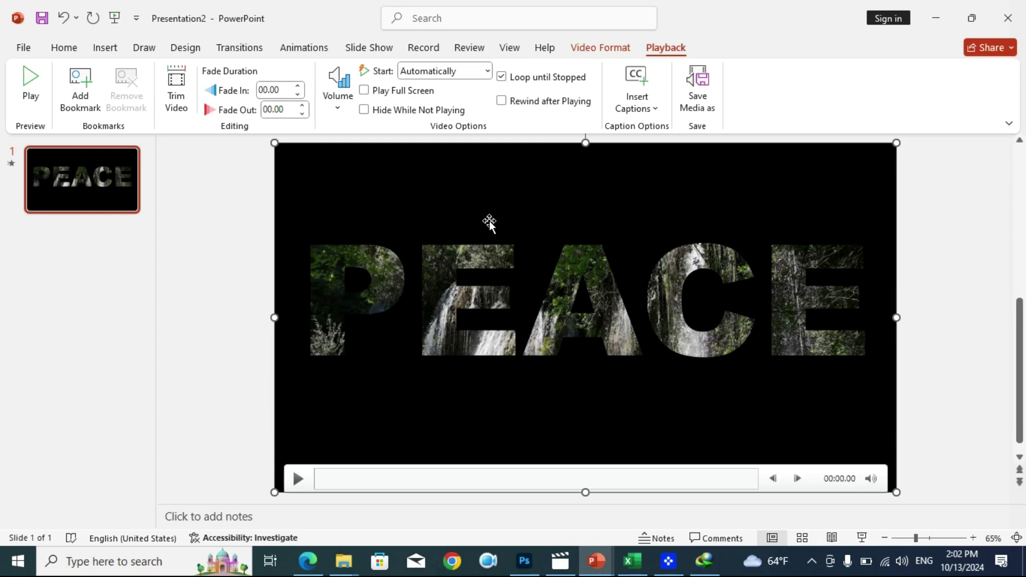
pyautogui.click(374, 53)
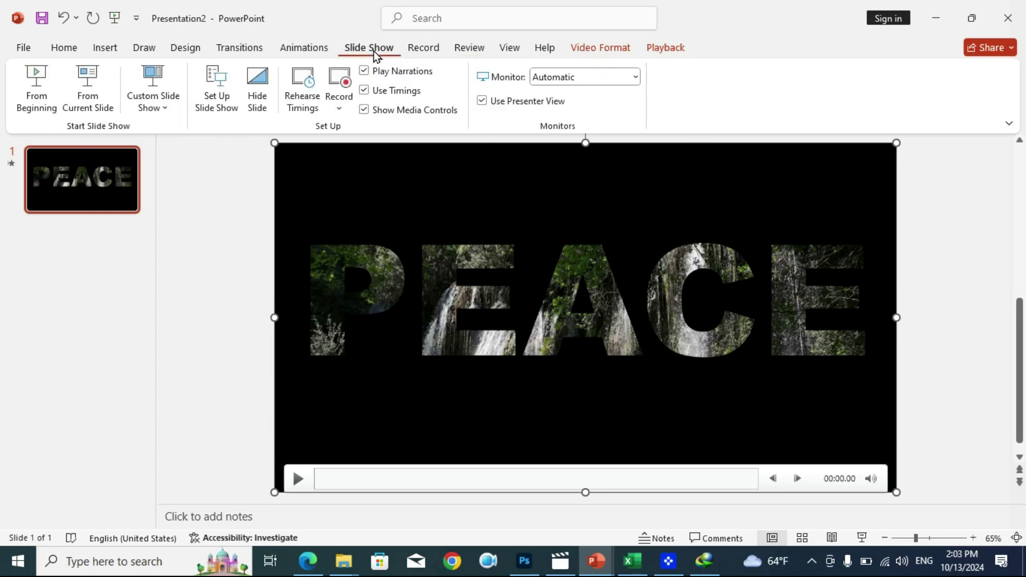
# Step: Start the slide show from the beginning to watch the waterfall play inside PEACE
pyautogui.click(40, 95)
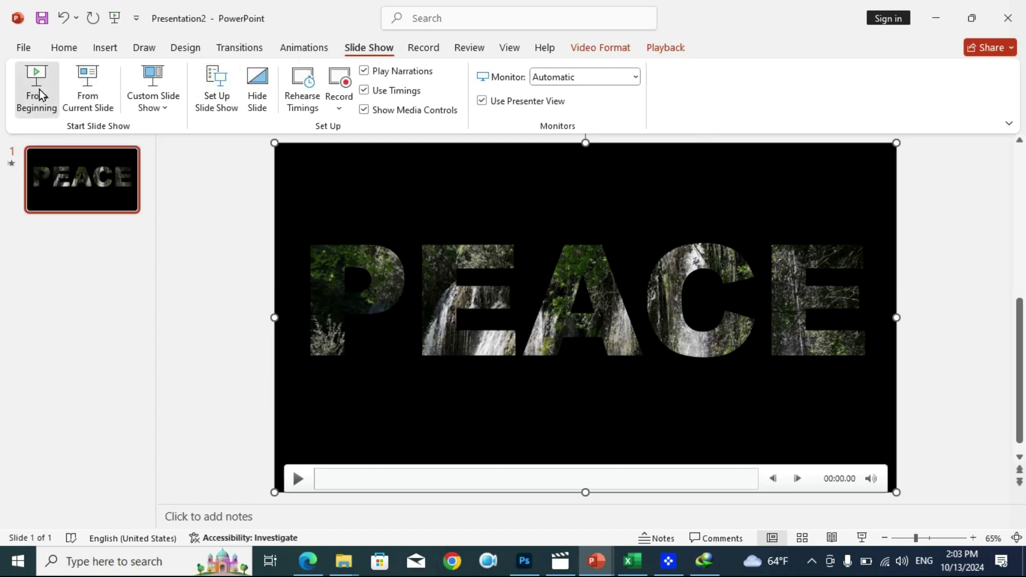